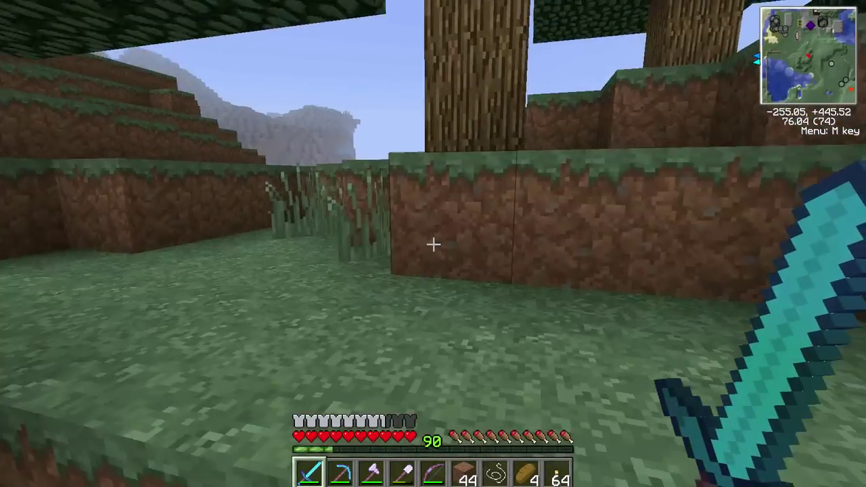
Step: Walk out from under the trees and down the grassy slope toward the Home waypoint
{"action": "key", "text": "w"}
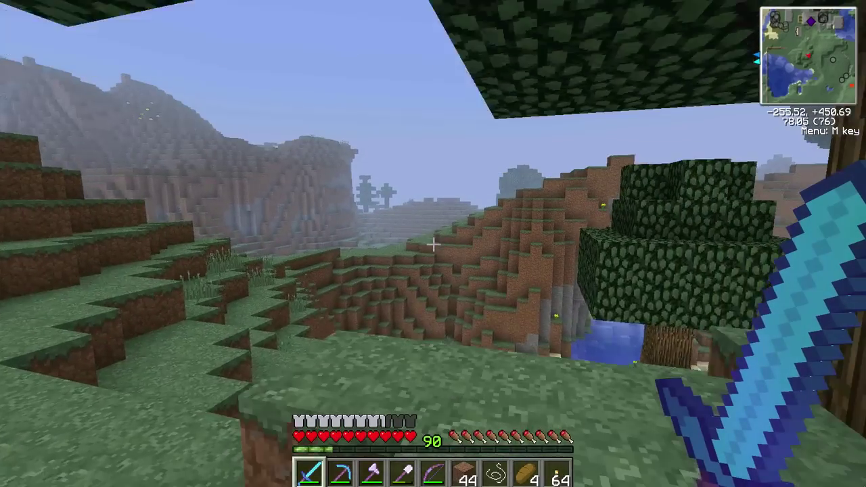
{"action": "key", "text": "s"}
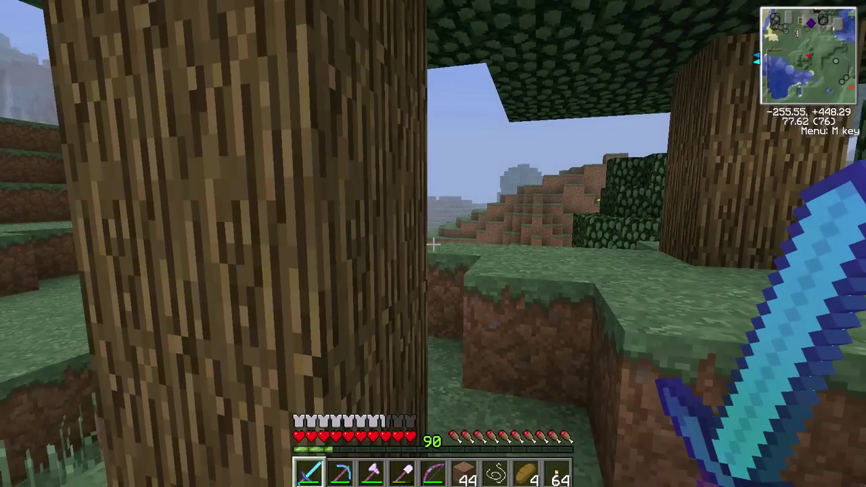
{"action": "key", "text": "w"}
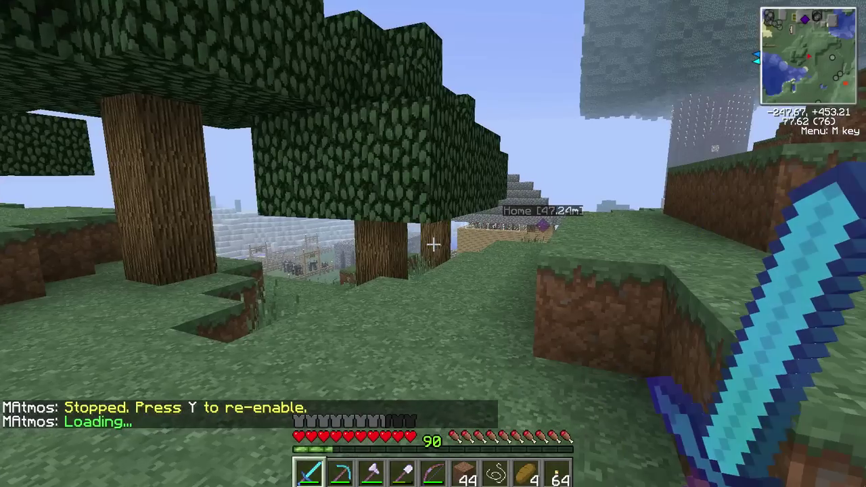
{"action": "key", "text": "w"}
{"action": "key", "text": "w"}
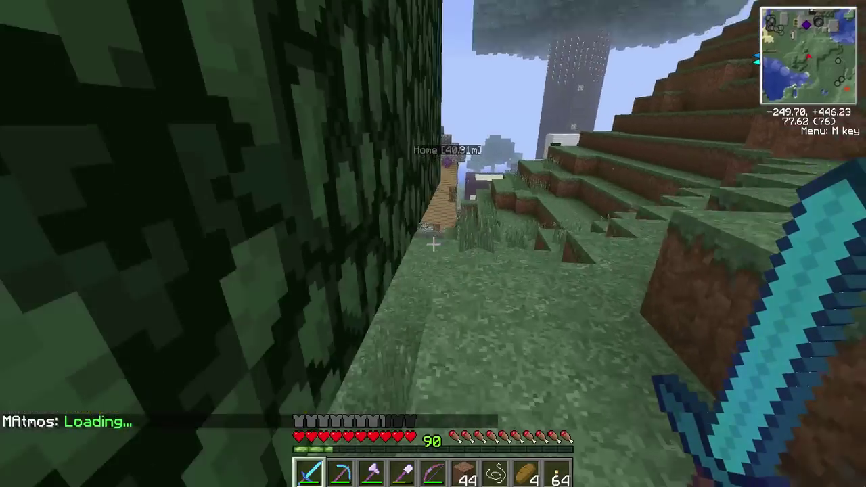
{"action": "key", "text": "w"}
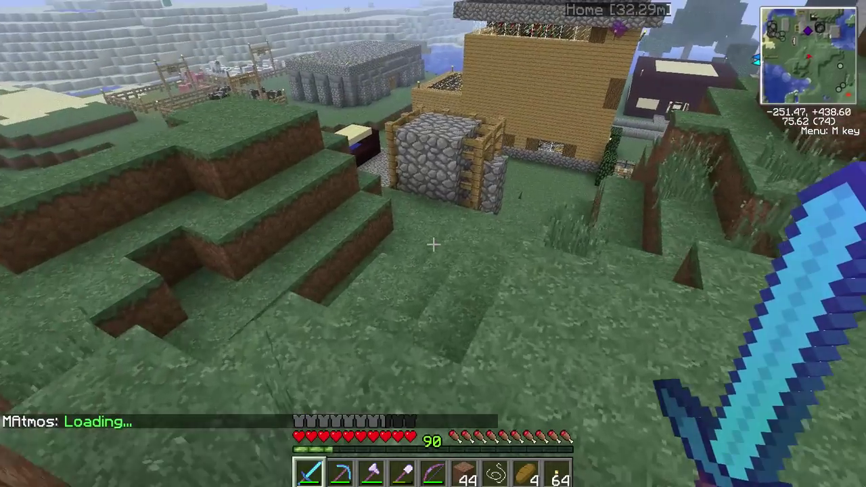
Step: Climb the terraced hillside near the Home waypoint up to the slope overlooking the sheep meadow
{"action": "key", "text": "w"}
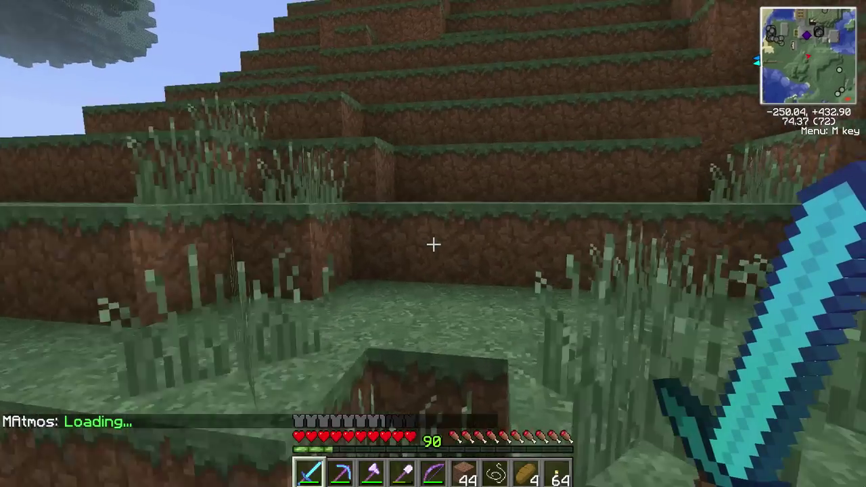
{"action": "key", "text": "w"}
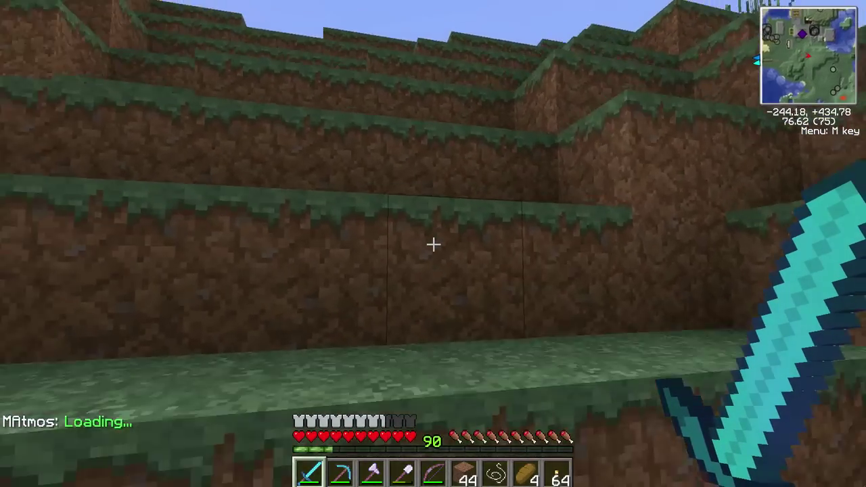
{"action": "key", "text": "w"}
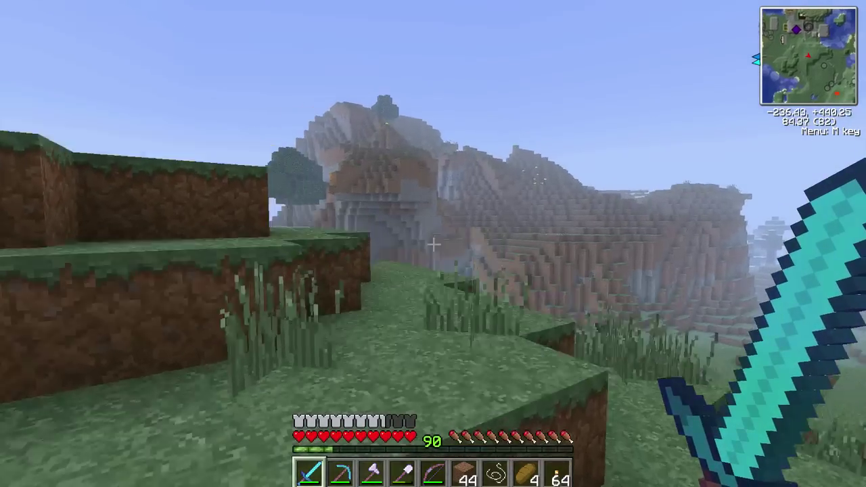
{"action": "key", "text": "w"}
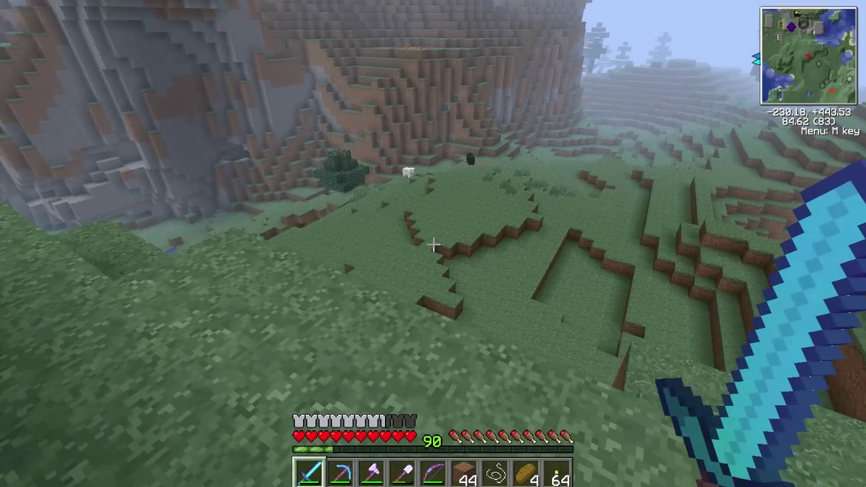
Step: Walk across the hill to the narrow grass ridge between the meadow and the lake
{"action": "key", "text": "w"}
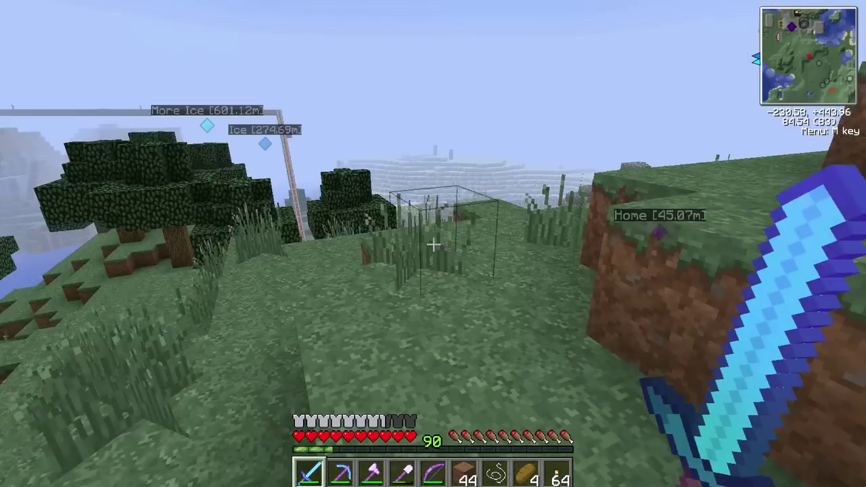
{"action": "key", "text": "w"}
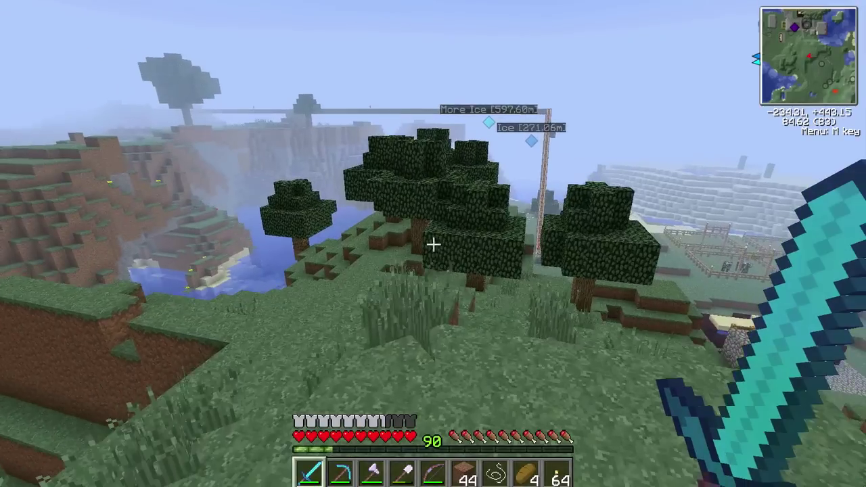
{"action": "key", "text": "w"}
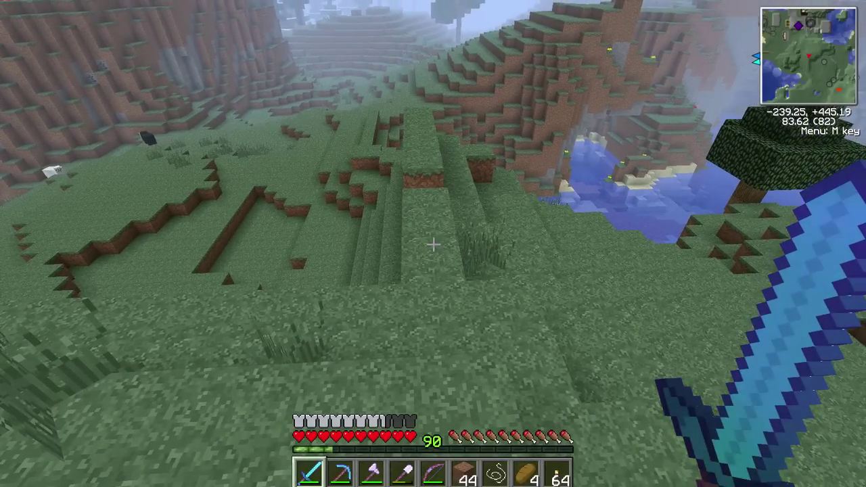
{"action": "key", "text": "w"}
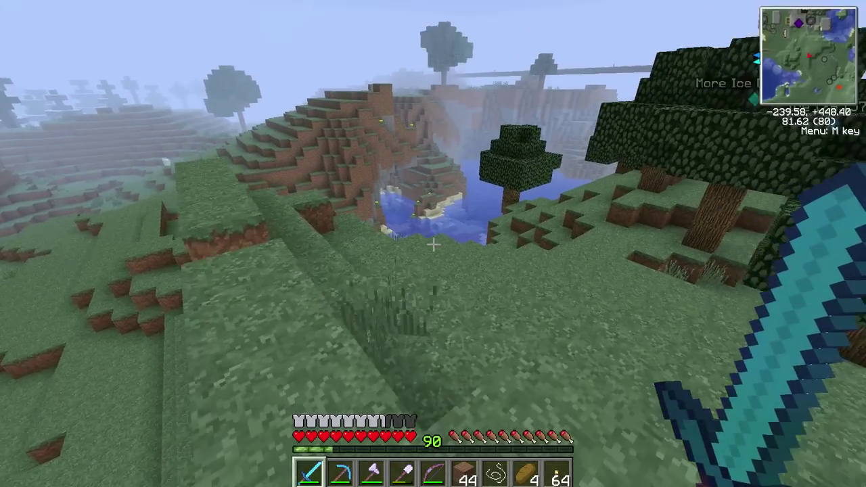
{"action": "left_click", "coordinate": [433, 244]}
{"action": "left_click", "coordinate": [433, 244]}
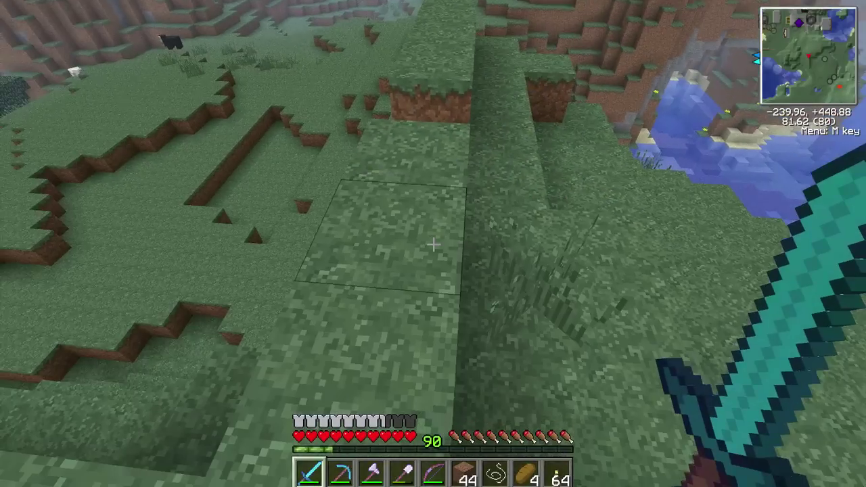
{"action": "left_click", "coordinate": [433, 244]}
{"action": "left_click", "coordinate": [433, 244]}
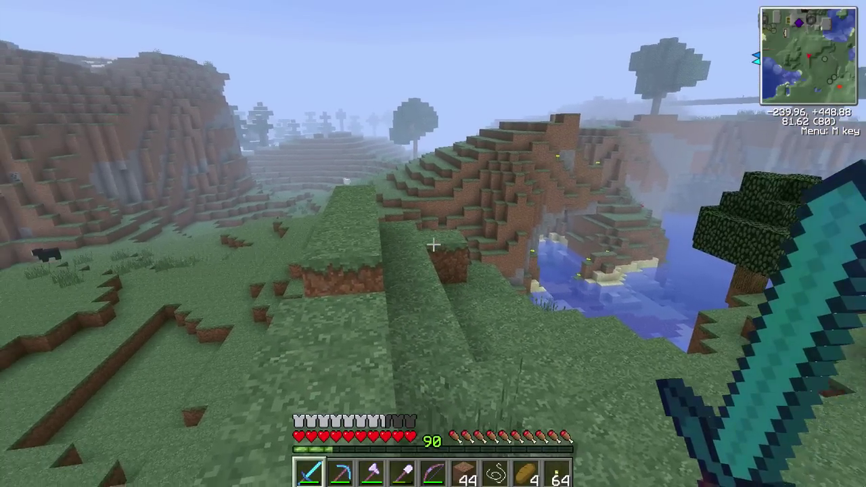
{"action": "left_click", "coordinate": [433, 244]}
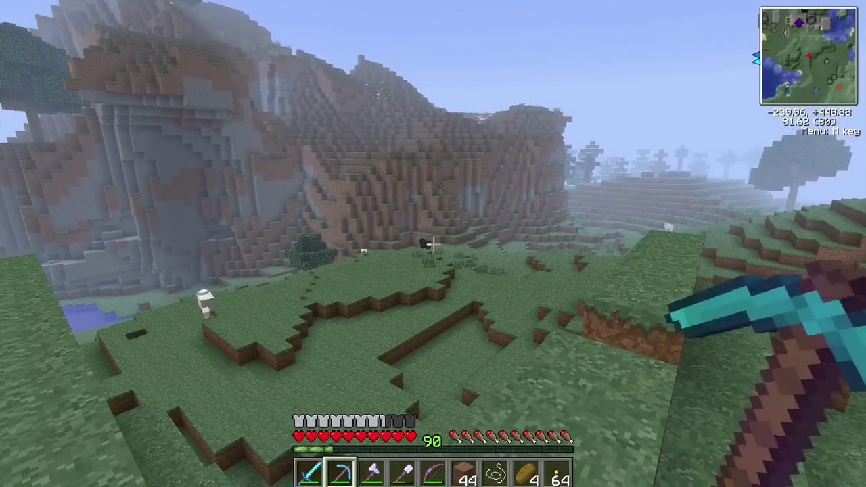
{"action": "key", "text": "4"}
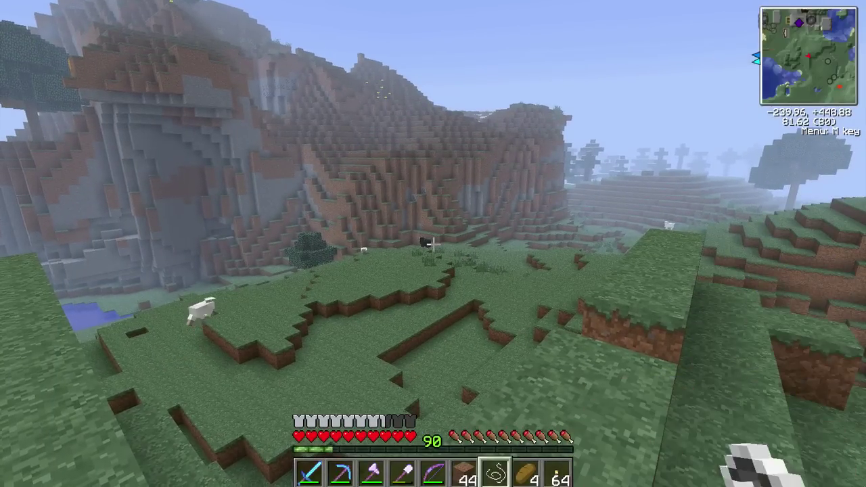
Step: Walk out along the grass ridge and return uphill to the hilltop facing the stone cliff
{"action": "key", "text": "w"}
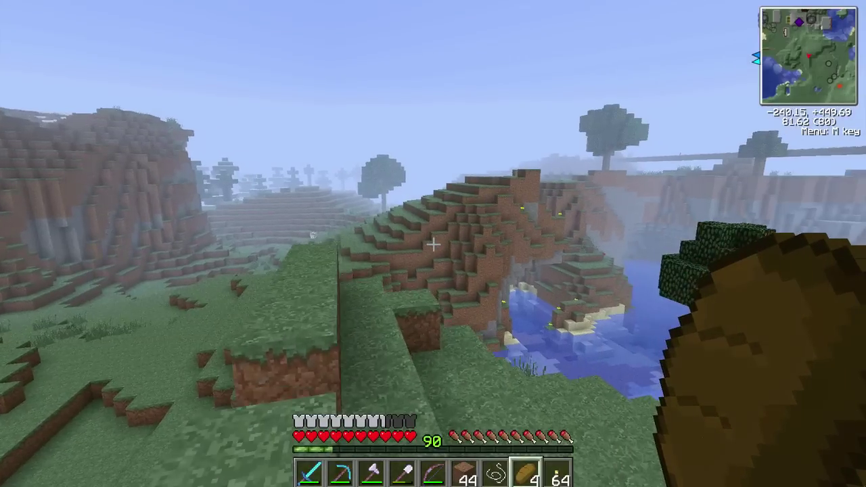
{"action": "key", "text": "w"}
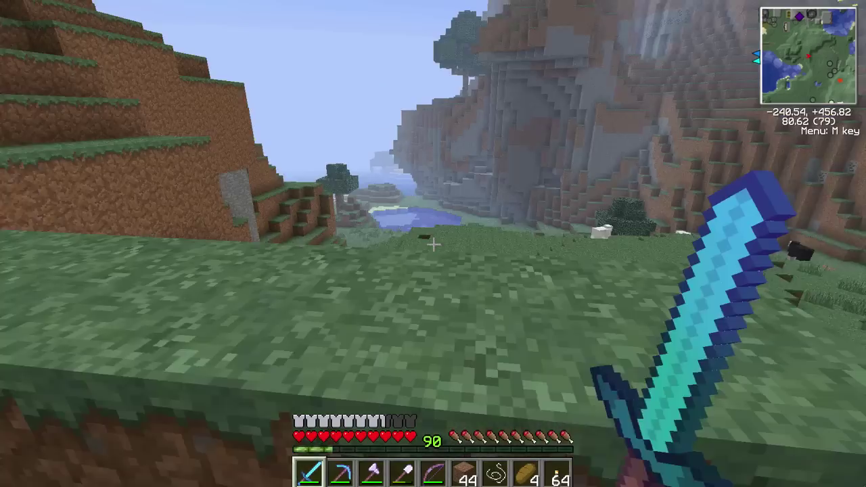
{"action": "key", "text": "w"}
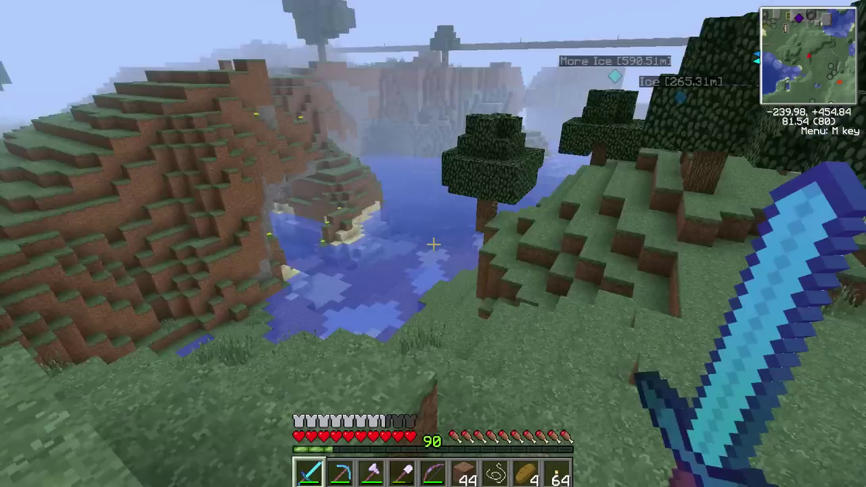
{"action": "key", "text": "w"}
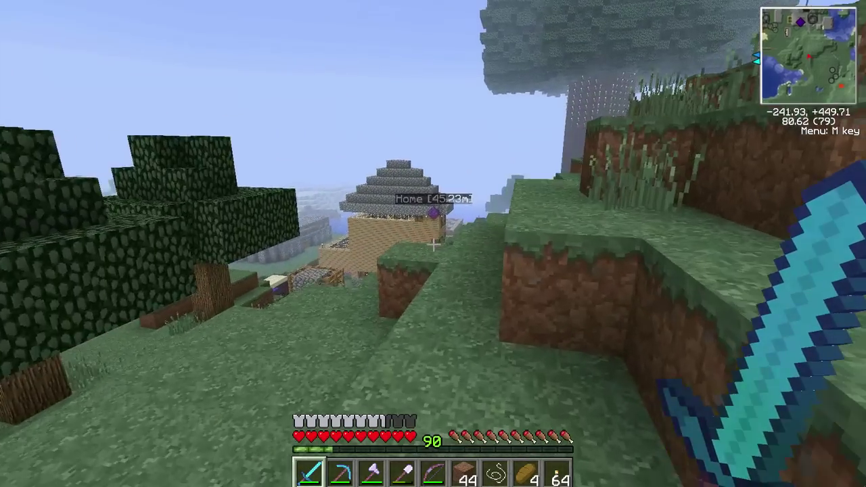
{"action": "key", "text": "w"}
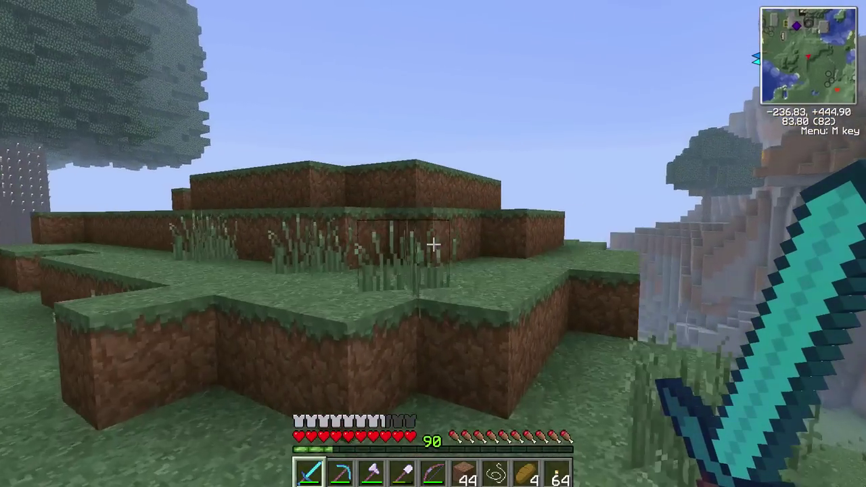
{"action": "key", "text": "w"}
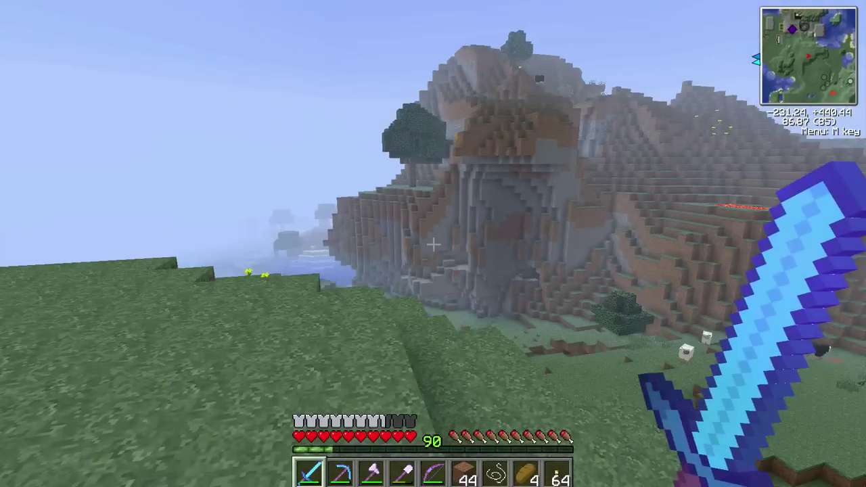
{"action": "key", "text": "w"}
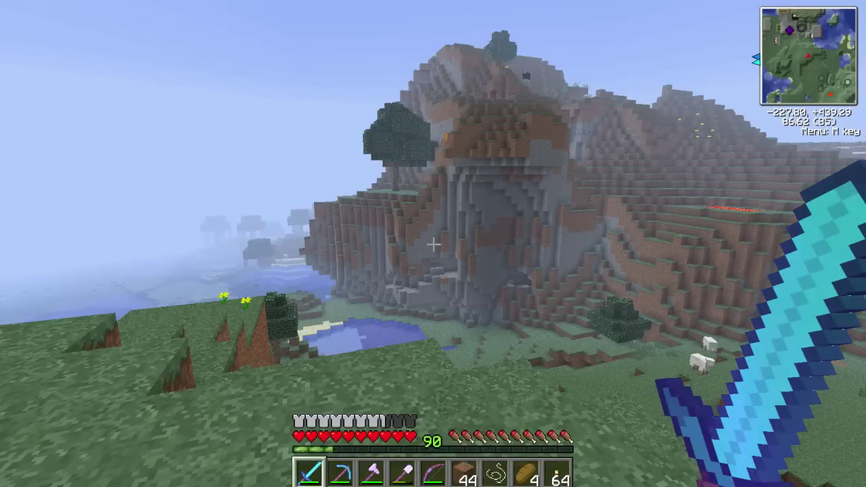
Step: Look up the key assigned to MAtmos in the game's control settings and return to the game
{"action": "mouse_move", "coordinate": [434, 245]}
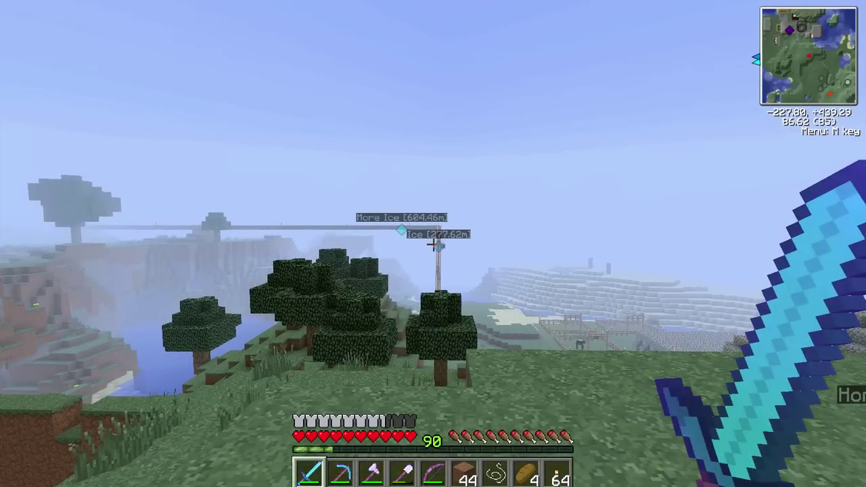
{"action": "key", "text": "Escape"}
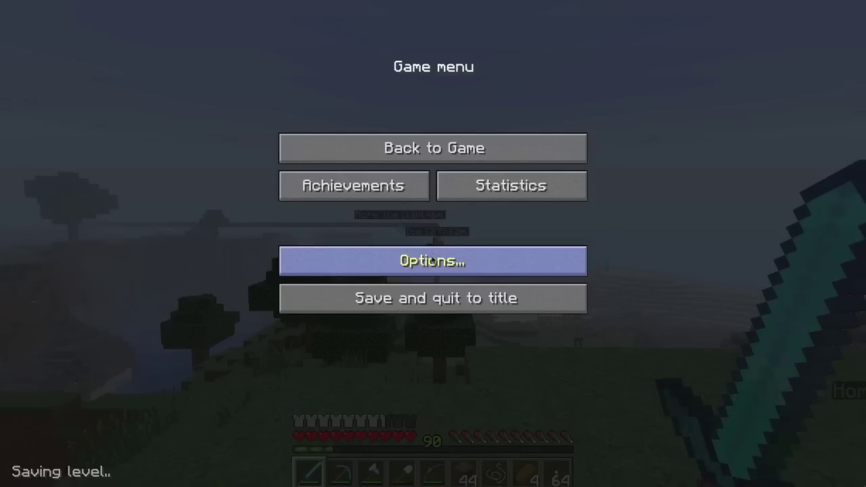
{"action": "left_click", "coordinate": [474, 258]}
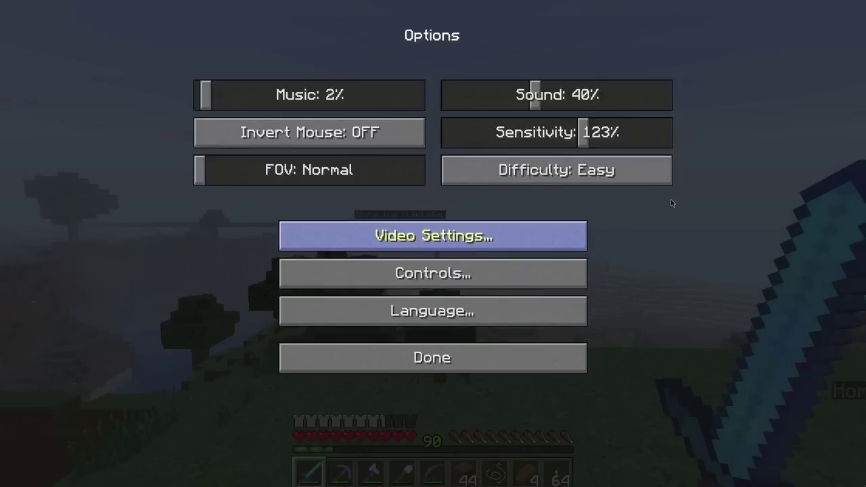
{"action": "left_click", "coordinate": [488, 272]}
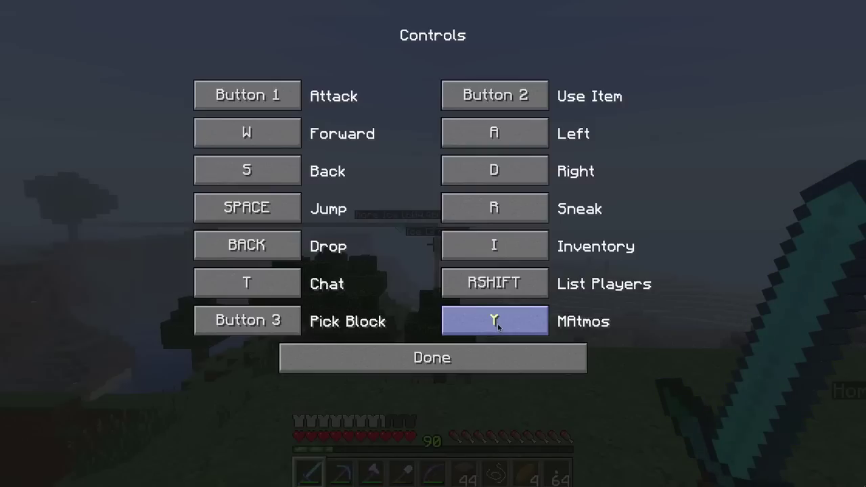
{"action": "key", "text": "Escape"}
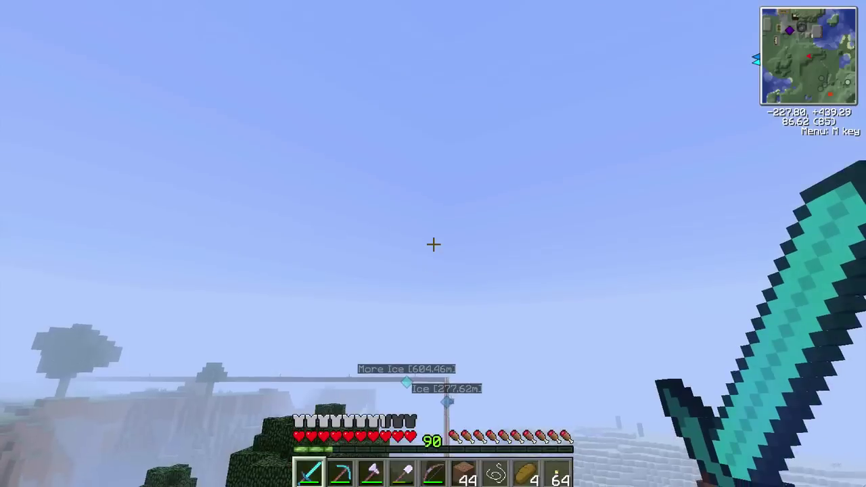
Step: Stop MAtmos, enable it again, and walk a few blocks along the hilltop
{"action": "key", "text": "y"}
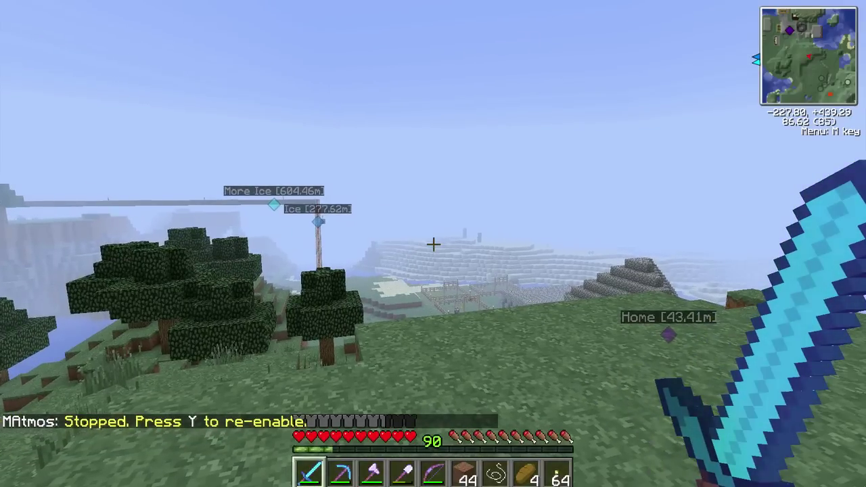
{"action": "key", "text": "y"}
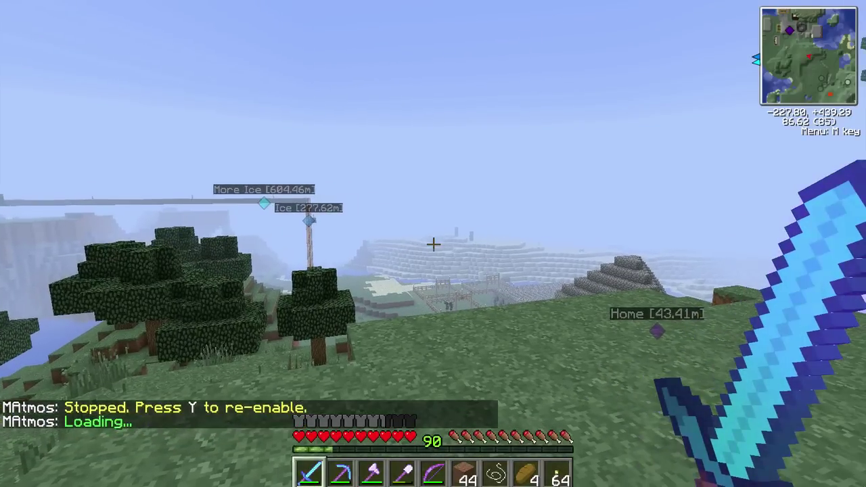
{"action": "key", "text": "w"}
{"action": "key", "text": "w"}
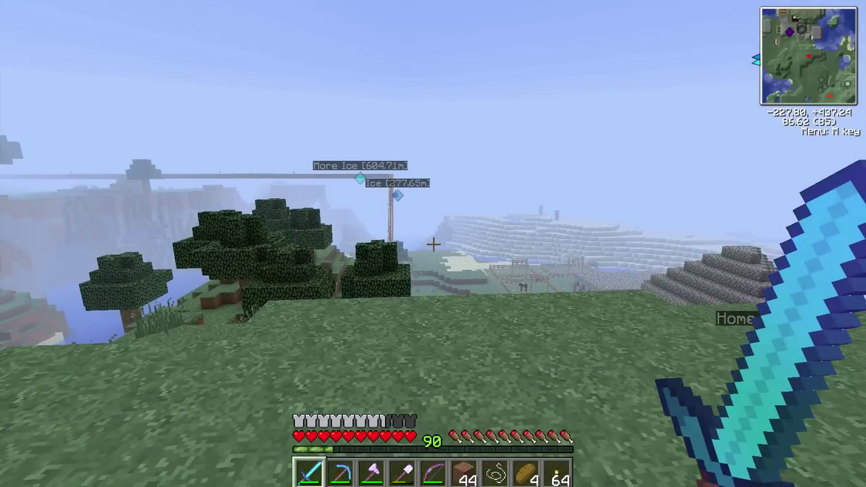
Step: Walk across the hilltop toward the giant tree and open the player inventory
{"action": "key", "text": "F7"}
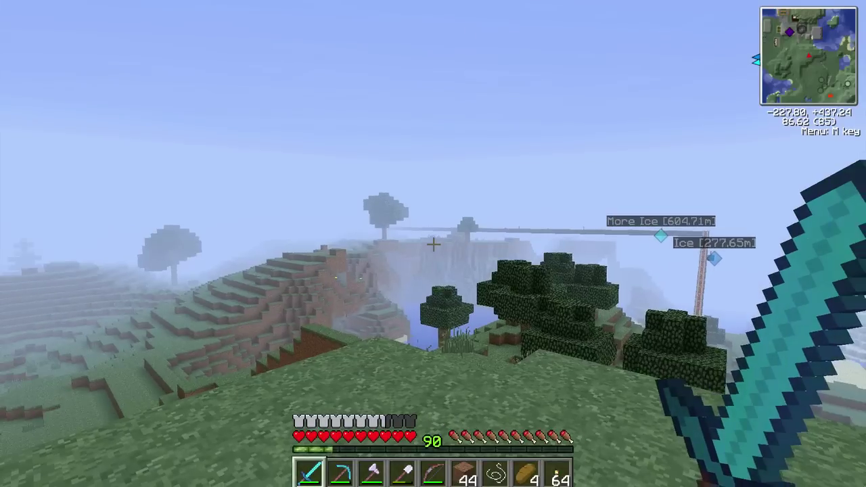
{"action": "key", "text": "w"}
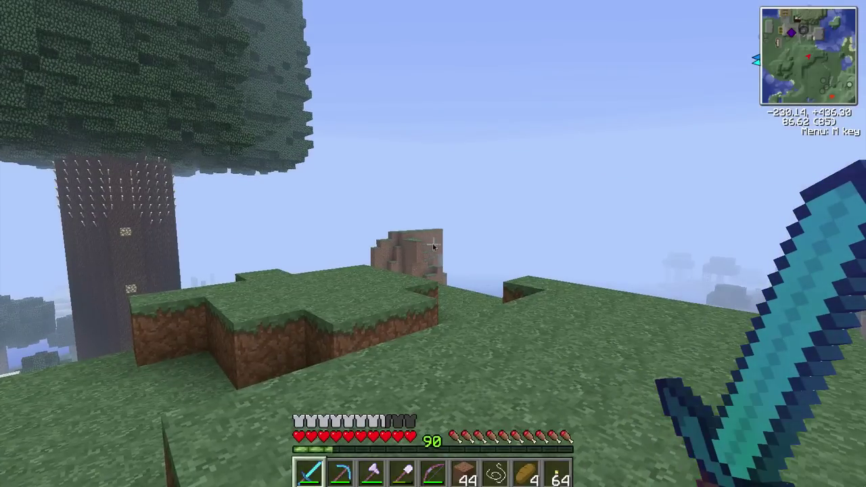
{"action": "key", "text": "e"}
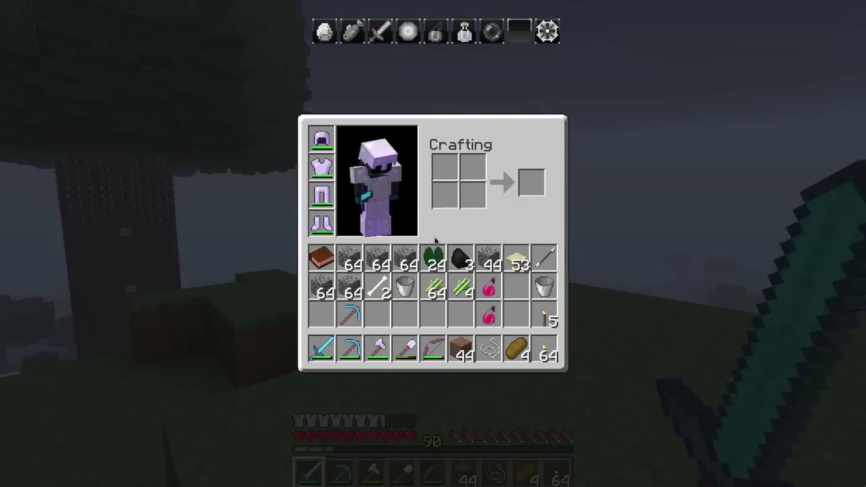
Step: Close the inventory and vary the MAtmos Music volume, raising it to 265%, lowering it to 27%, and raising it again
{"action": "key", "text": "e"}
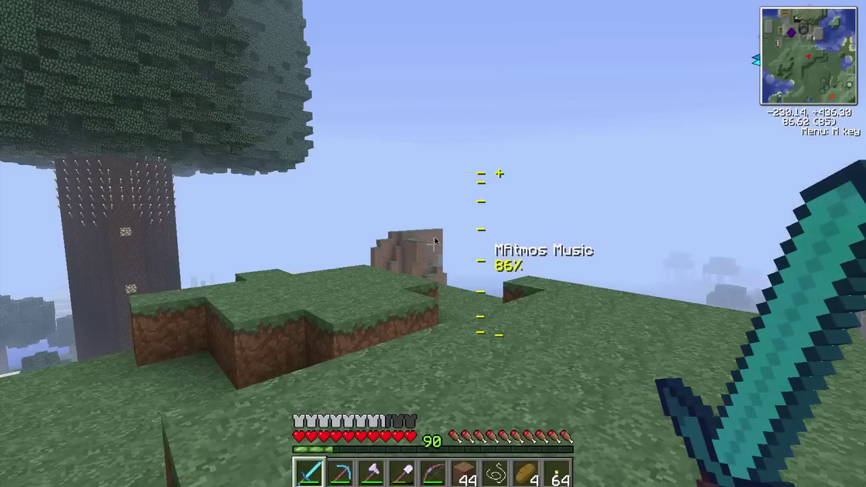
{"action": "scroll", "coordinate": [433, 244], "scroll_direction": "up", "scroll_amount": 10}
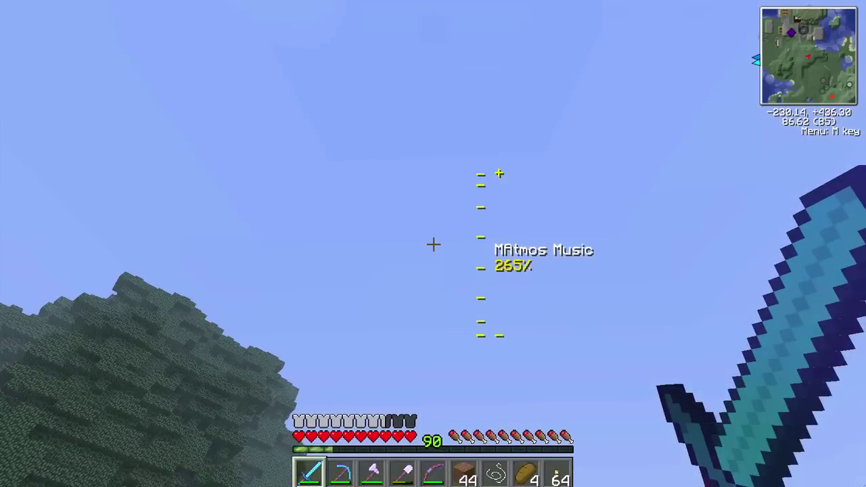
{"action": "scroll", "coordinate": [433, 243], "scroll_direction": "down", "scroll_amount": 10}
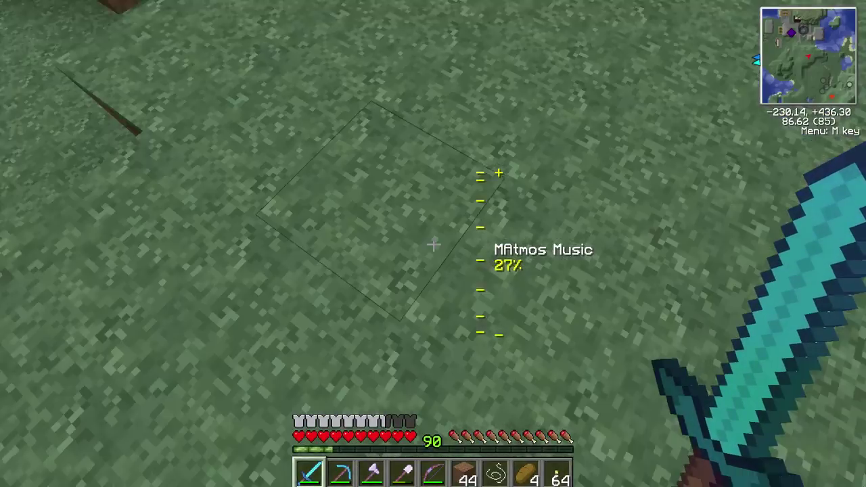
{"action": "scroll", "coordinate": [434, 244], "scroll_direction": "up", "scroll_amount": 5}
{"action": "scroll", "coordinate": [433, 243], "scroll_direction": "up", "scroll_amount": 4}
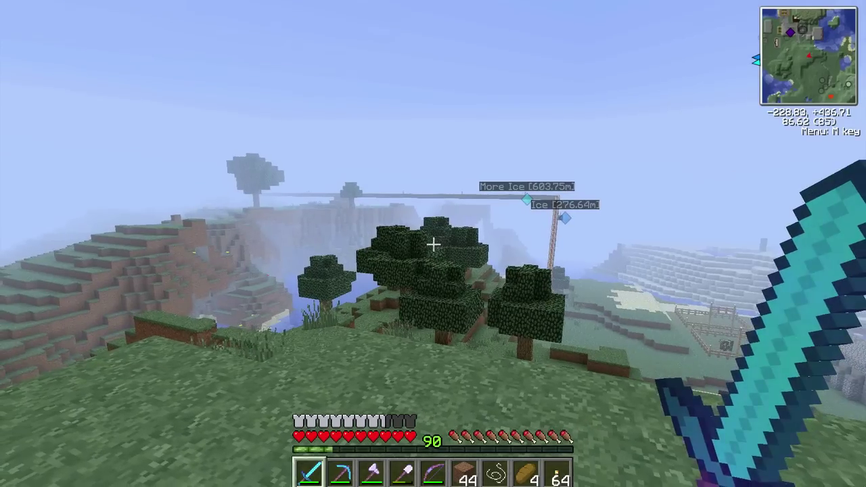
Step: Swing the sword once and walk across the hilltop toward the Home waypoint
{"action": "left_click", "coordinate": [433, 245]}
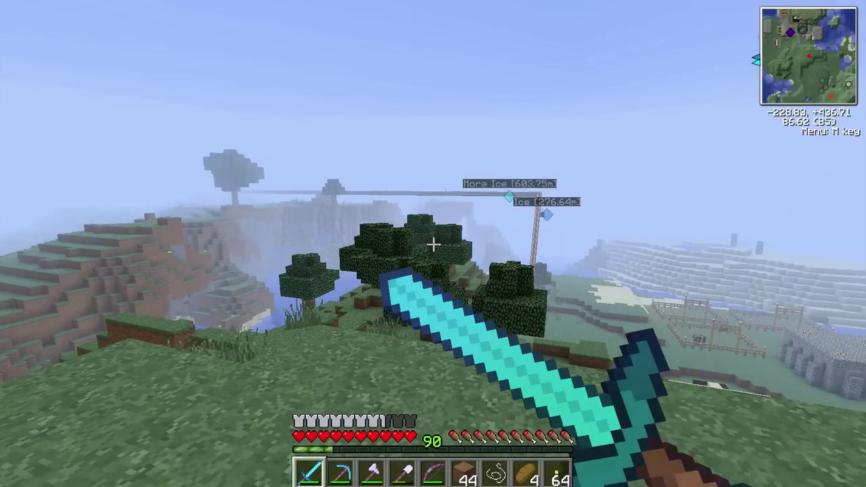
{"action": "key", "text": "w"}
{"action": "key", "text": "w"}
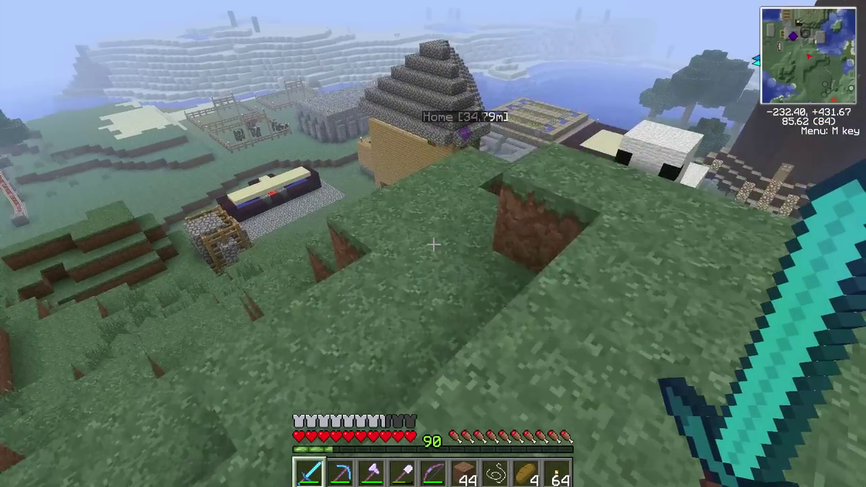
{"action": "key", "text": "w"}
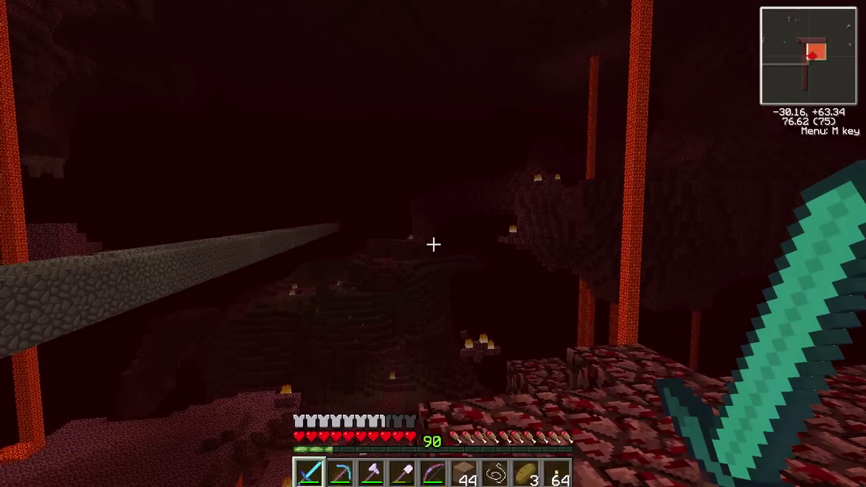
Step: Survey the Nether from the netherrack ledge, walk to the cobblestone building, and use its wooden door
{"action": "mouse_move", "coordinate": [434, 244]}
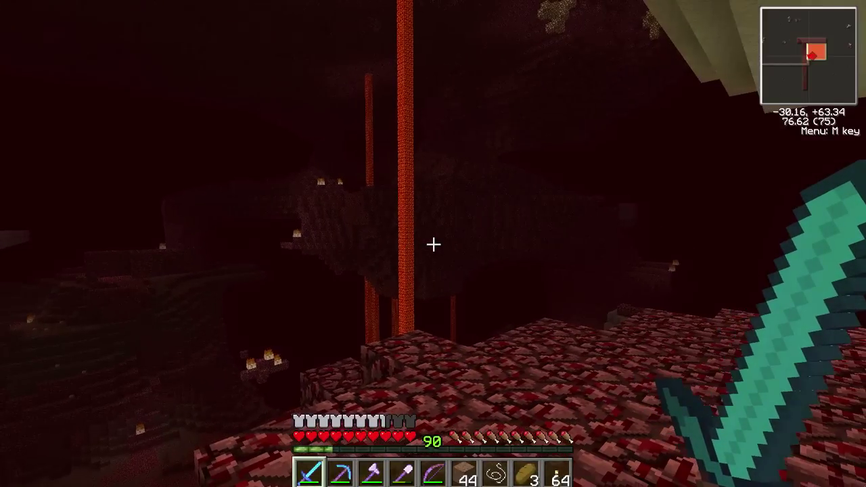
{"action": "key", "text": "w"}
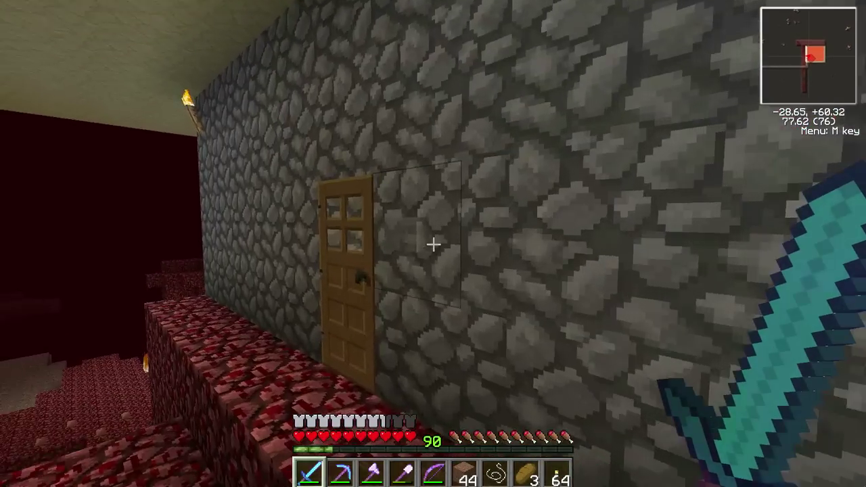
{"action": "key", "text": "w"}
{"action": "right_click", "coordinate": [433, 244]}
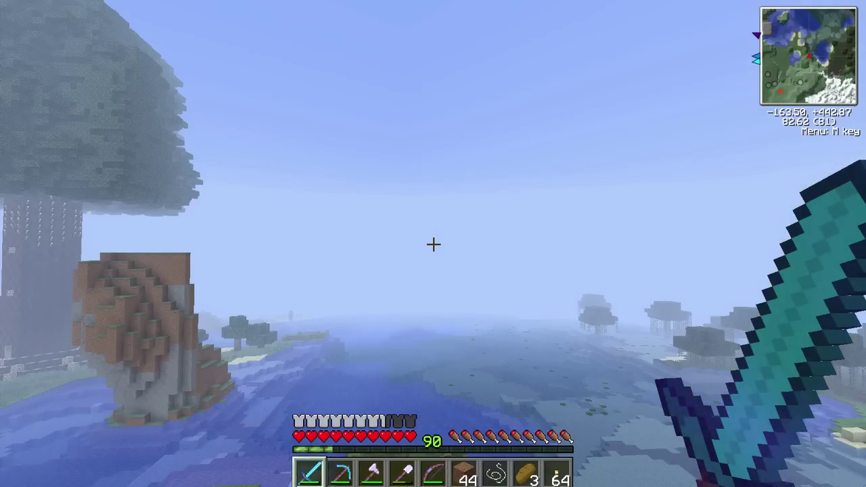
Step: Dive into the lake beside the swamp and take the game out of full screen
{"action": "mouse_move", "coordinate": [433, 244]}
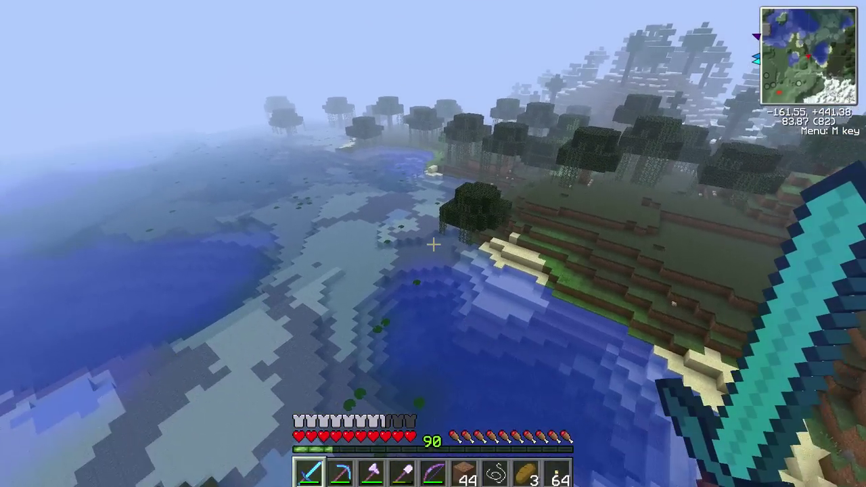
{"action": "key", "text": "w"}
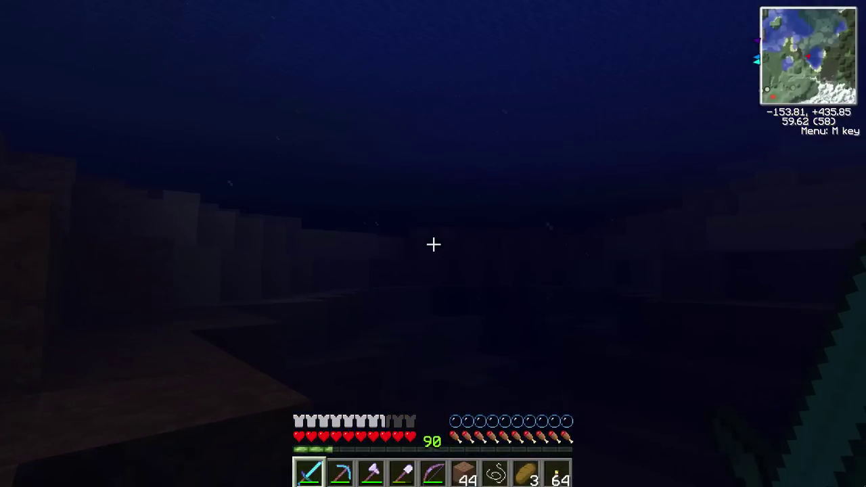
{"action": "key", "text": "F11"}
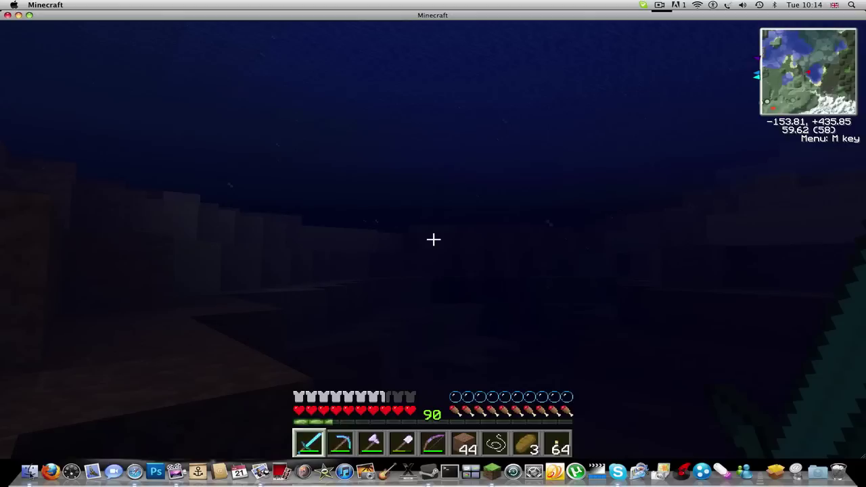
Step: Switch to Finder and open the minecraft folder inside the user Library's Application Support folder
{"action": "left_click", "coordinate": [29, 472]}
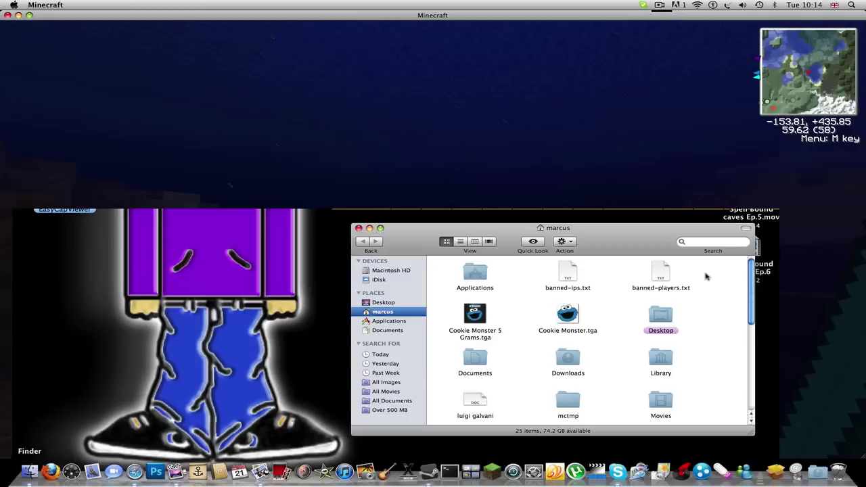
{"action": "double_click", "coordinate": [660, 359]}
{"action": "left_click", "coordinate": [568, 274]}
{"action": "double_click", "coordinate": [568, 274]}
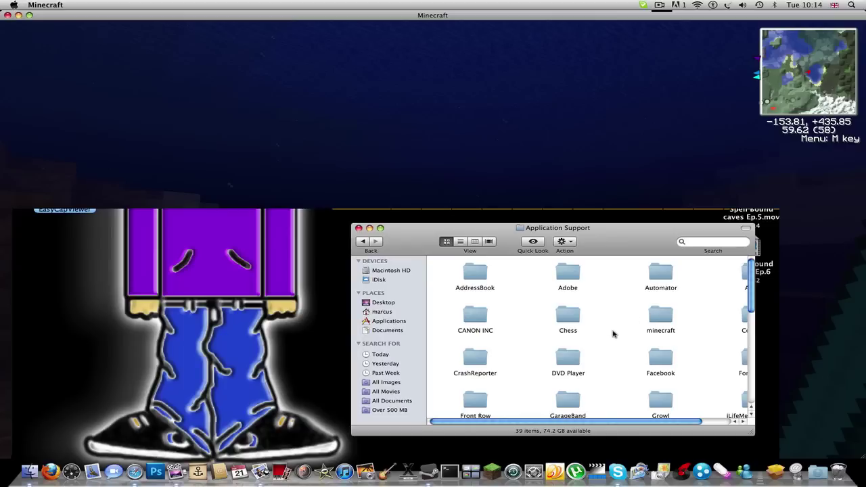
{"action": "double_click", "coordinate": [657, 316]}
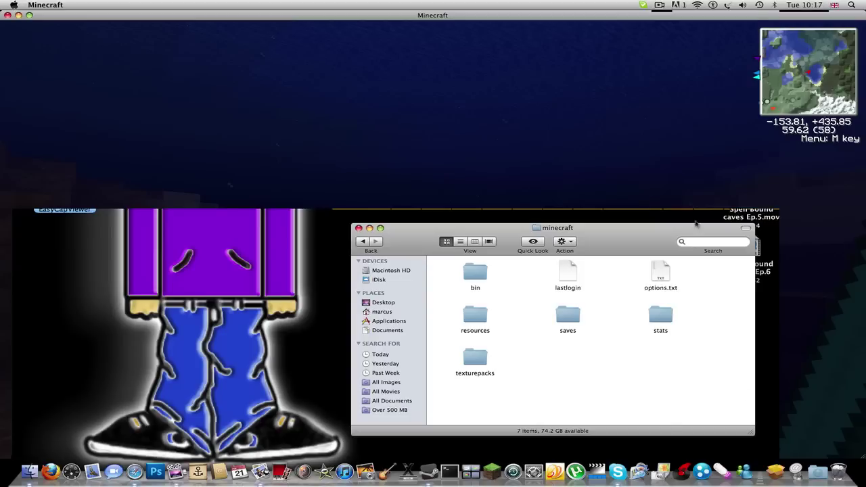
Step: Run mcpatcher-2.3.1 2.jar from the 1.1 folder in Minecraft stuff, patch minecraft.jar, and close the patcher
{"action": "double_click", "coordinate": [827, 84]}
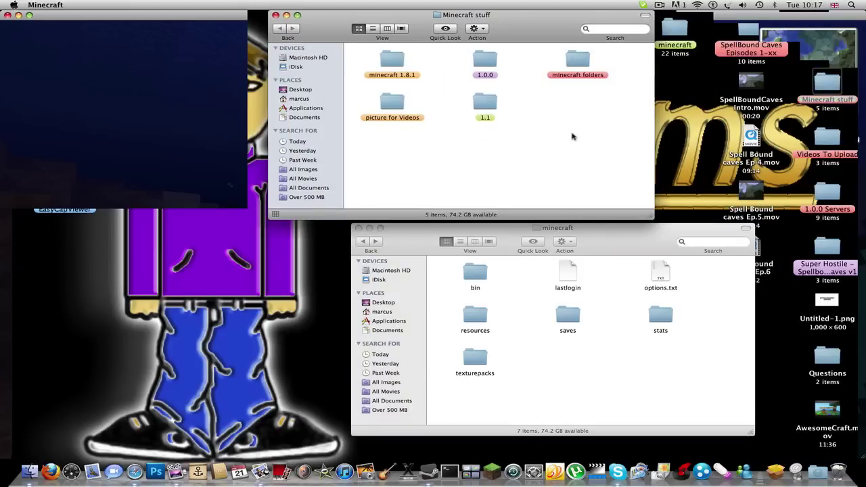
{"action": "double_click", "coordinate": [485, 99]}
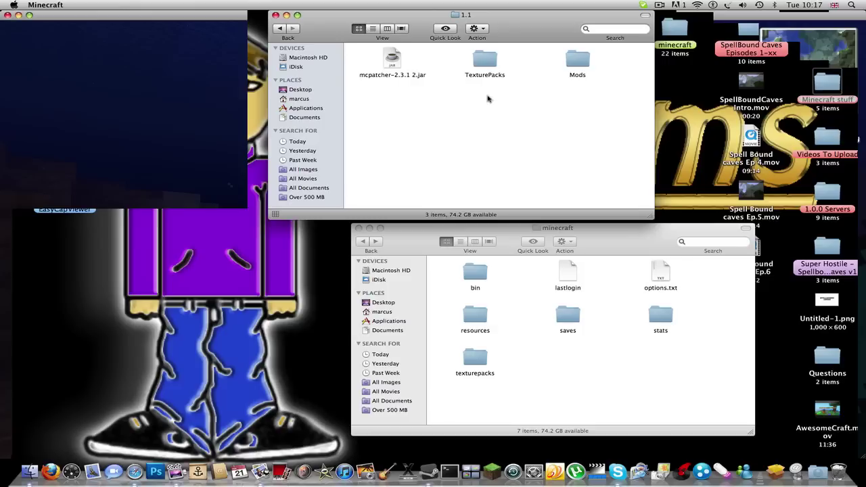
{"action": "left_click", "coordinate": [391, 62]}
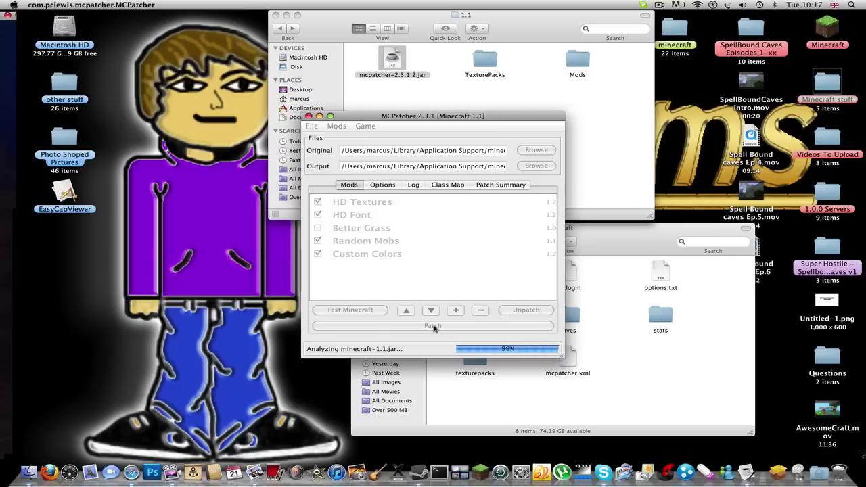
{"action": "left_click", "coordinate": [435, 327]}
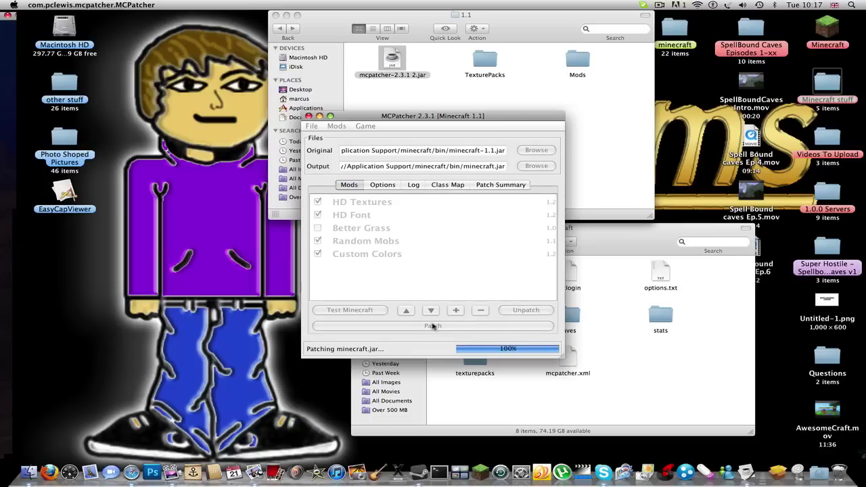
{"action": "left_click", "coordinate": [308, 116]}
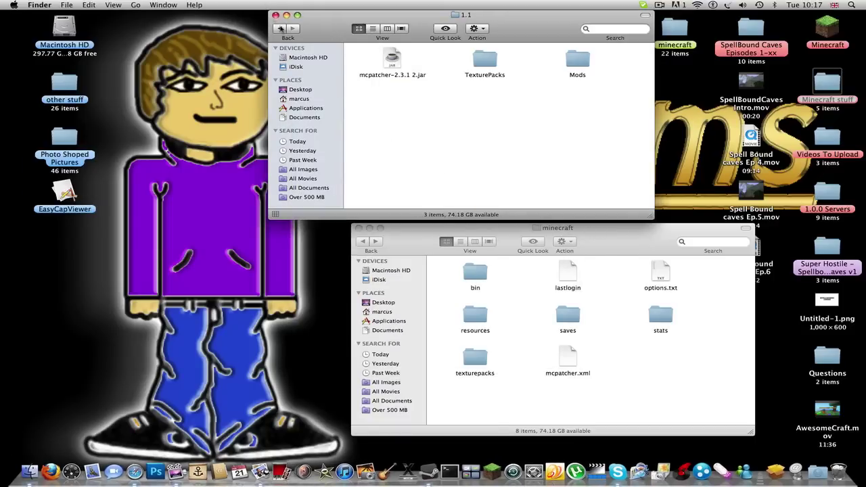
Step: Copy Faithful 32x32.zip from the TexturePacks folder into Minecraft's texturepacks folder
{"action": "left_click", "coordinate": [525, 330]}
{"action": "left_click", "coordinate": [480, 62]}
{"action": "double_click", "coordinate": [479, 64]}
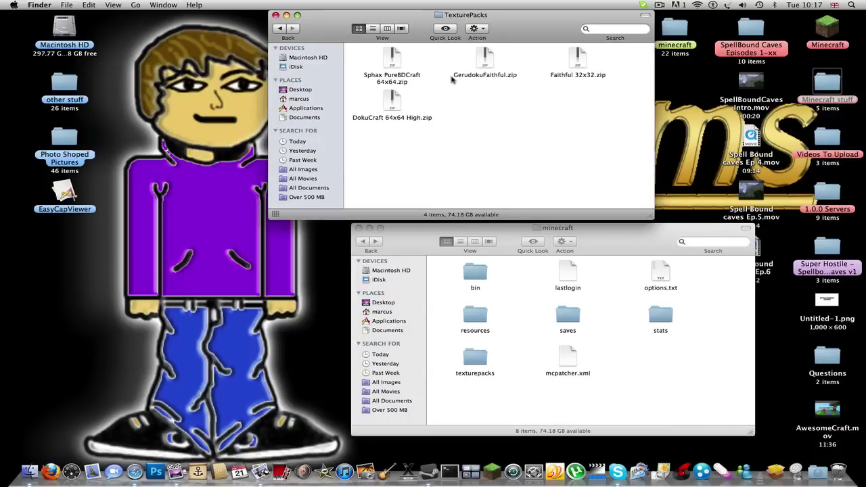
{"action": "left_click", "coordinate": [585, 63]}
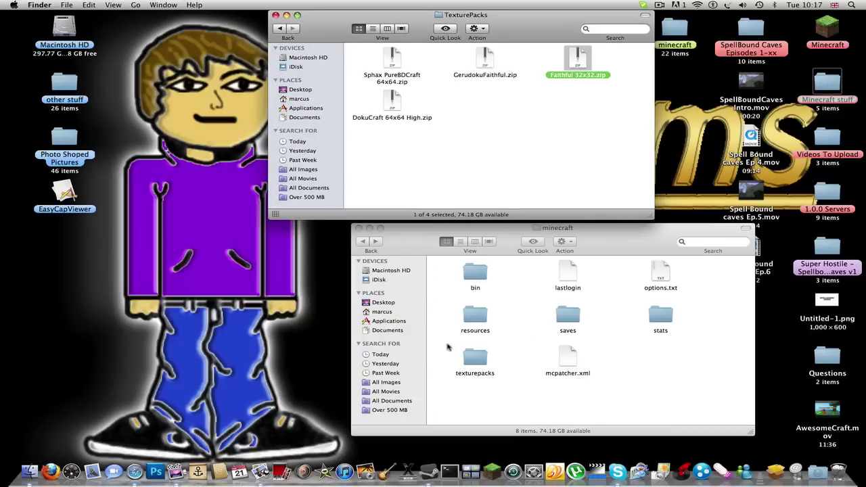
{"action": "double_click", "coordinate": [474, 355]}
{"action": "key", "text": "super+v"}
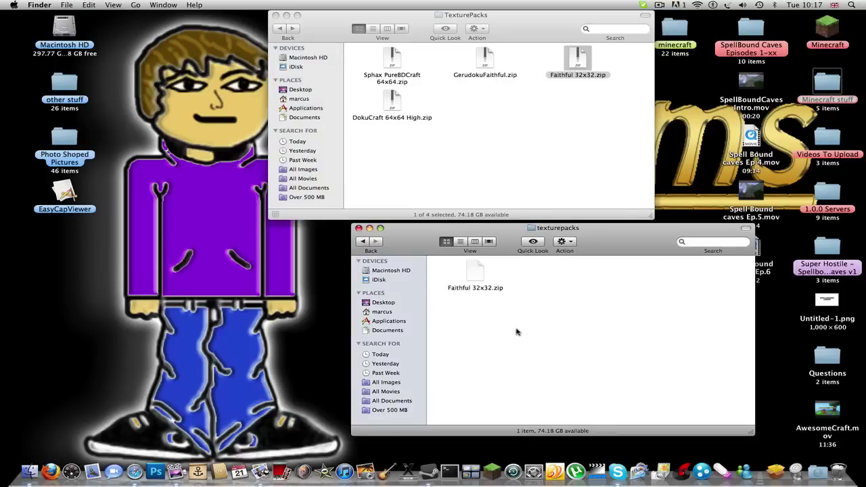
Step: Go back in both Finder windows, opening the Mods folder in one and Minecraft's bin folder in the other
{"action": "left_click", "coordinate": [341, 142]}
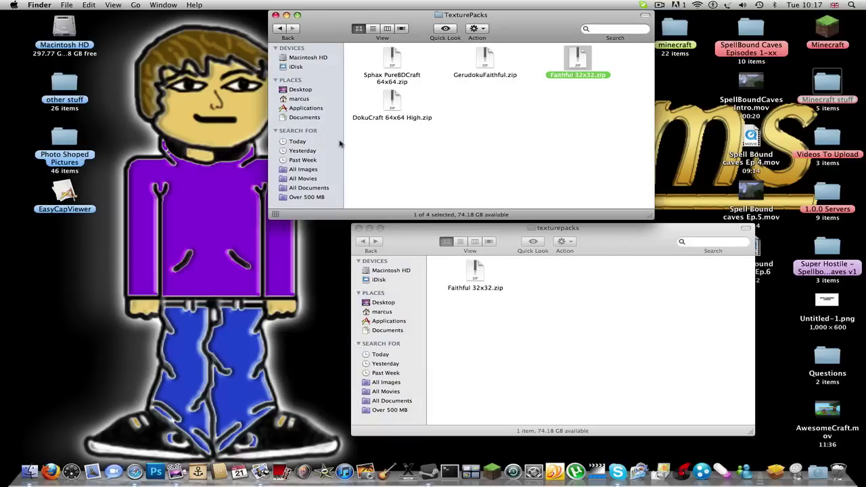
{"action": "left_click", "coordinate": [280, 28]}
{"action": "left_click", "coordinate": [366, 247]}
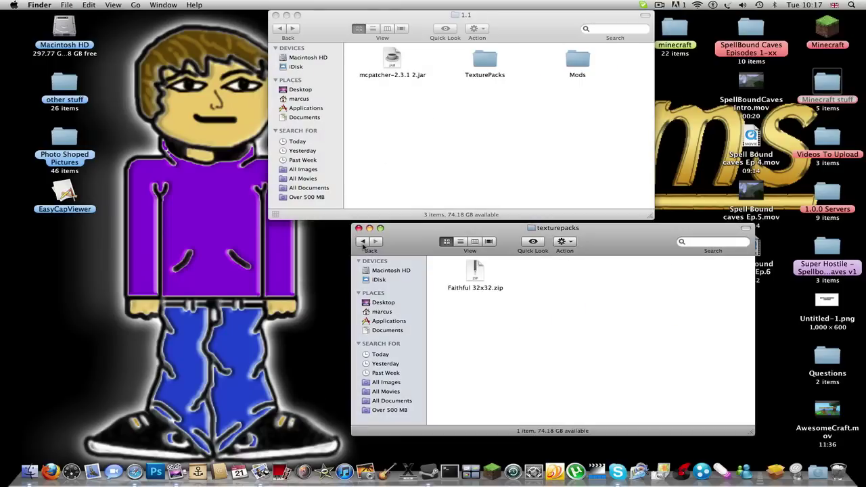
{"action": "left_click", "coordinate": [363, 243]}
{"action": "left_click", "coordinate": [460, 166]}
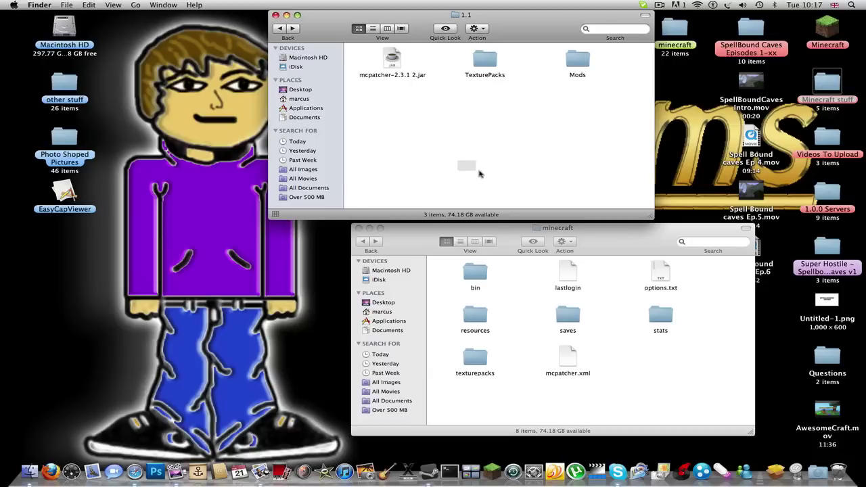
{"action": "double_click", "coordinate": [576, 59]}
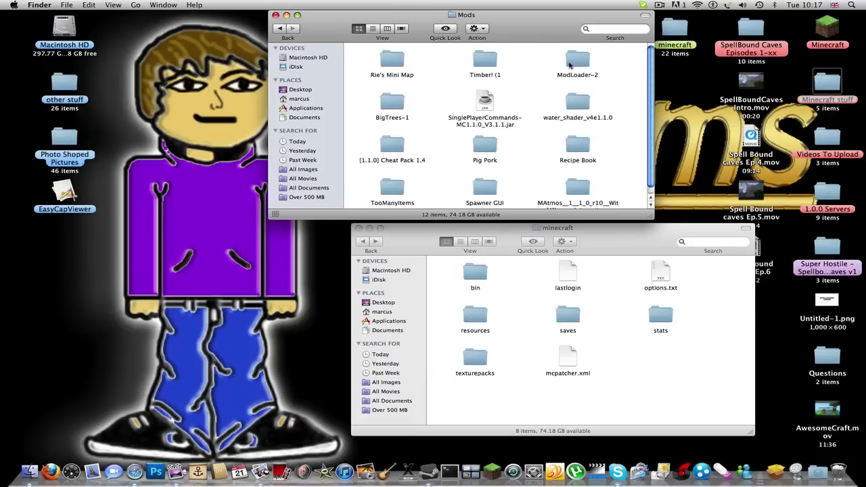
{"action": "left_click", "coordinate": [589, 342]}
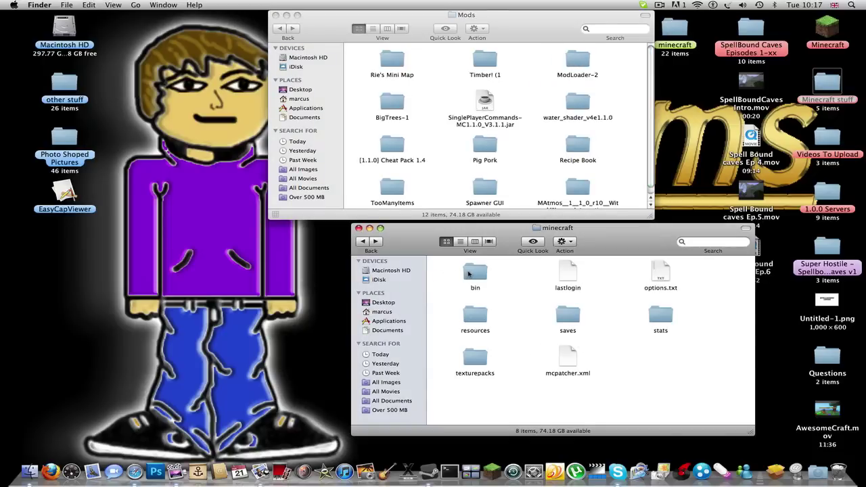
{"action": "double_click", "coordinate": [473, 273]}
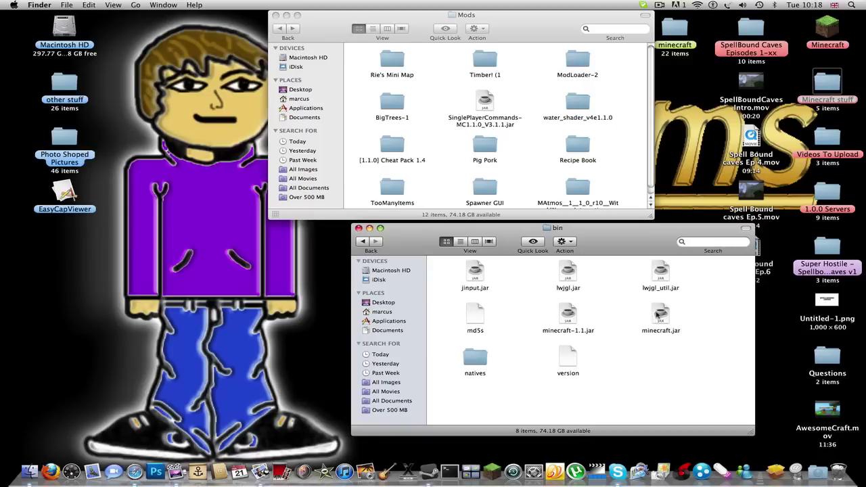
{"action": "right_click", "coordinate": [659, 316]}
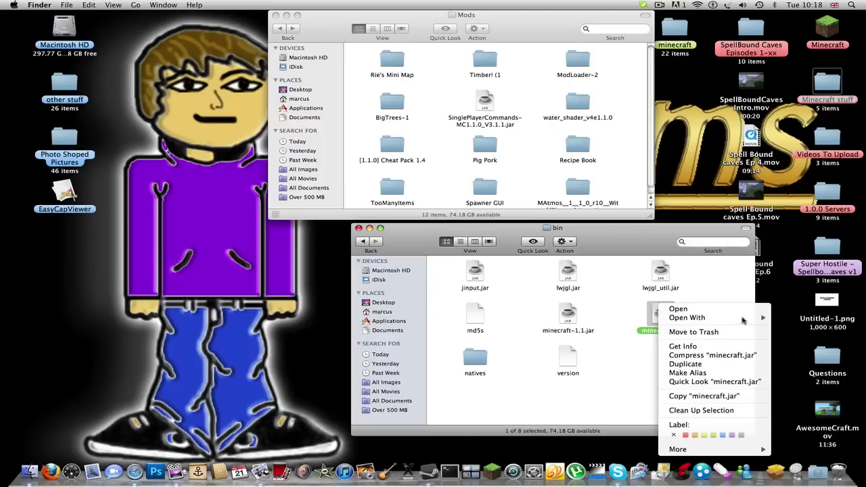
{"action": "key", "text": "Escape"}
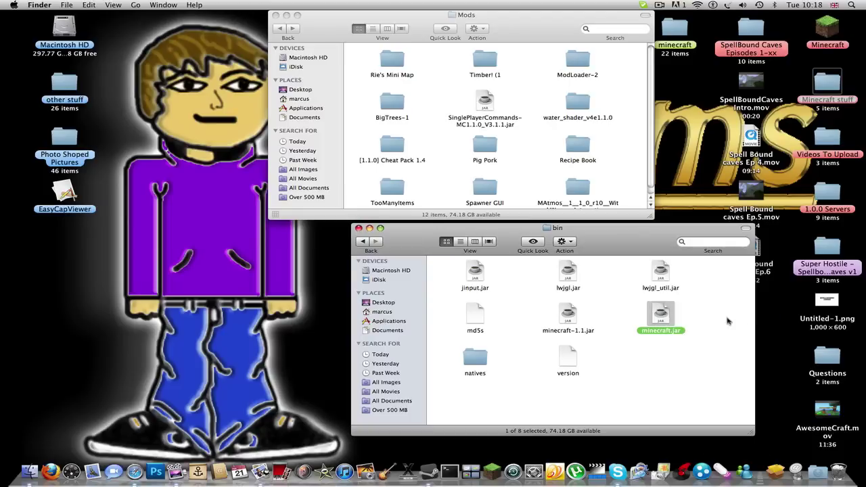
{"action": "right_click", "coordinate": [656, 317]}
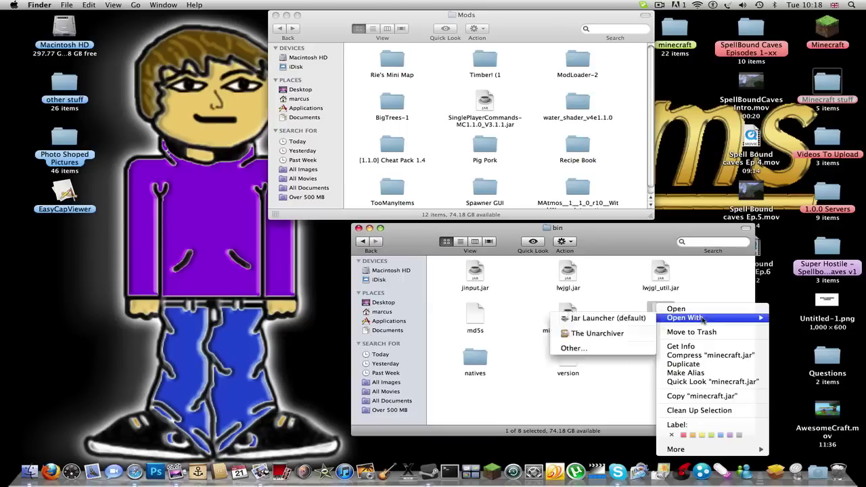
{"action": "key", "text": "Escape"}
Step: Extract minecraft.jar in the bin folder with The Unarchiver
{"action": "right_click", "coordinate": [682, 317]}
{"action": "mouse_move", "coordinate": [686, 320]}
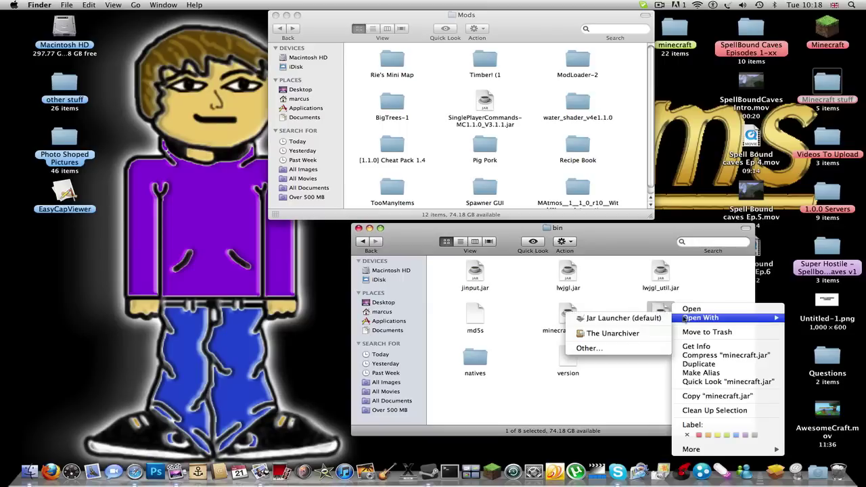
{"action": "left_click", "coordinate": [640, 334]}
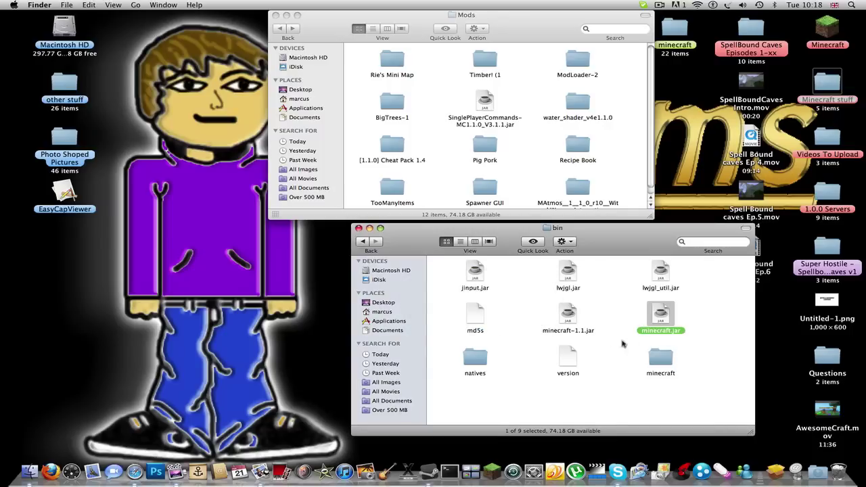
Step: Move minecraft.jar to the Trash and rename the extracted minecraft folder to minecraft.jar, accepting the added extension
{"action": "right_click", "coordinate": [666, 317]}
{"action": "left_click", "coordinate": [687, 332]}
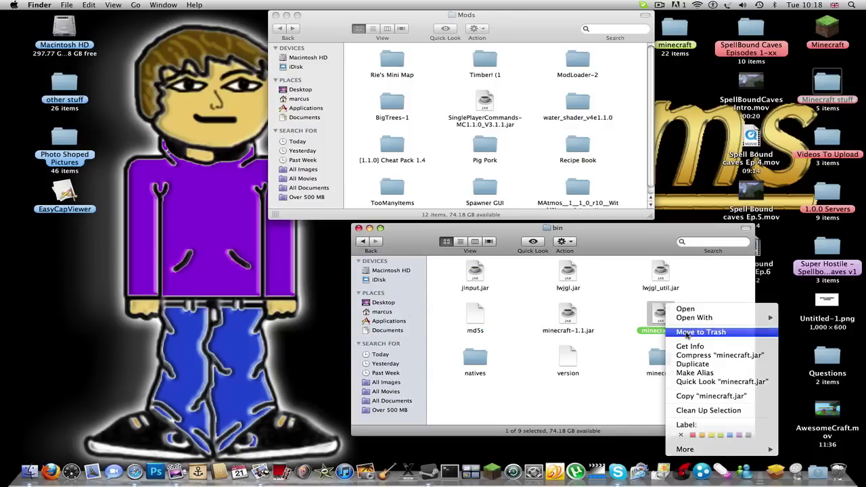
{"action": "left_click", "coordinate": [662, 360]}
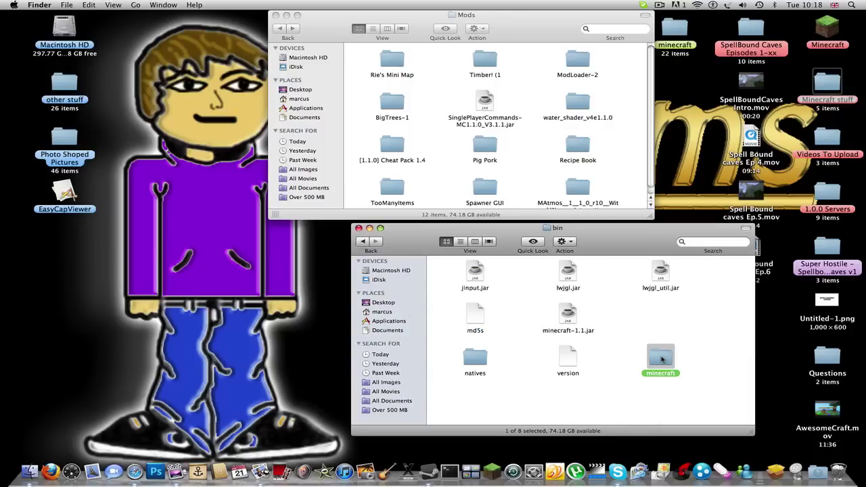
{"action": "key", "text": "Return"}
{"action": "type", "text": ".jar"}
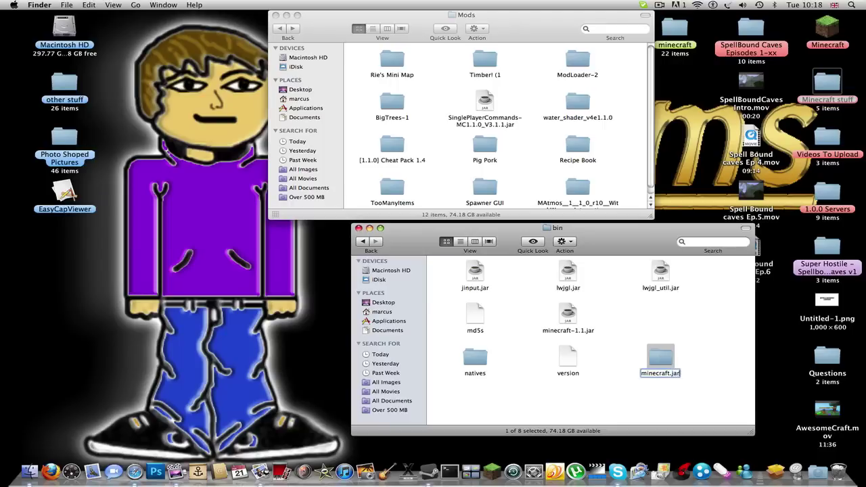
{"action": "key", "text": "Return"}
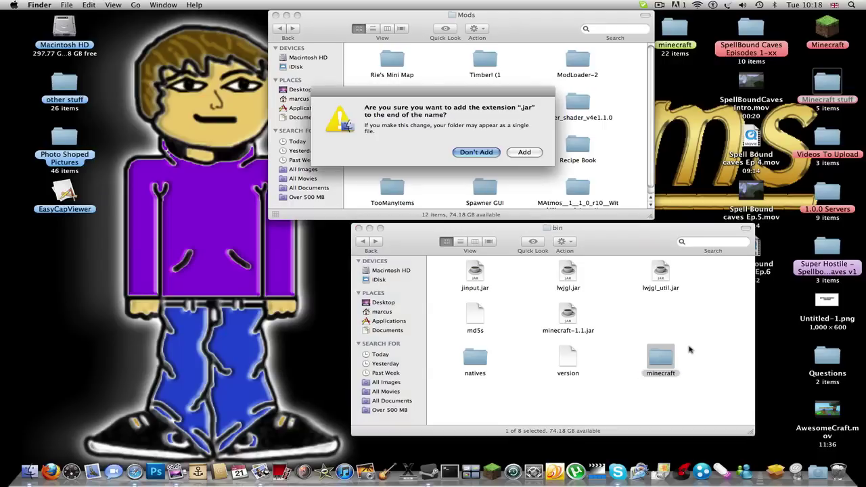
{"action": "left_click", "coordinate": [524, 153]}
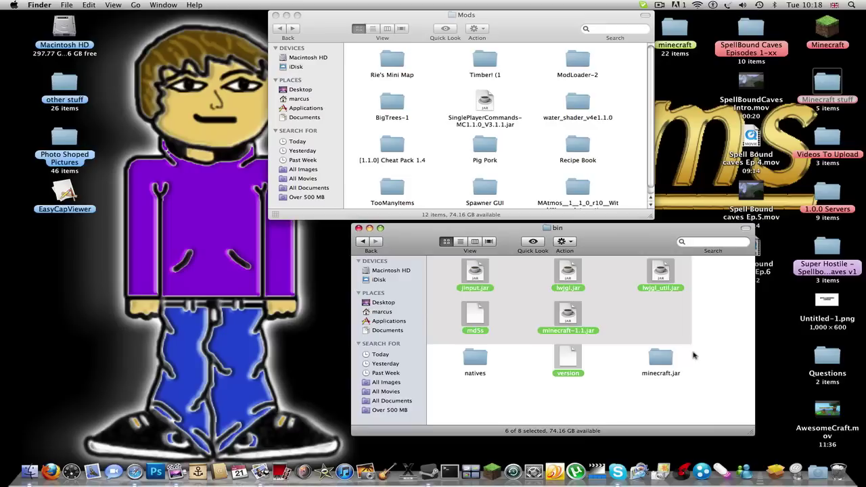
Step: Open the minecraft.jar folder in one window, and select and copy all files of the ModLoader-2 folder in the other
{"action": "left_click", "coordinate": [694, 358]}
{"action": "double_click", "coordinate": [661, 360]}
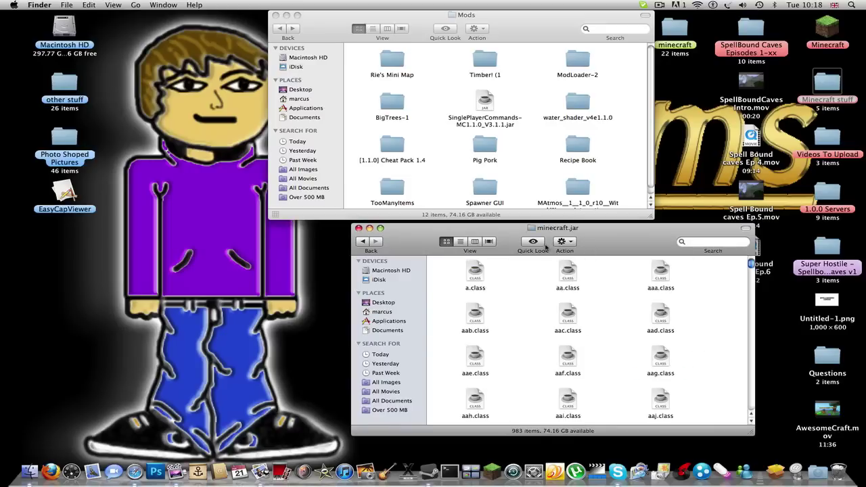
{"action": "left_click", "coordinate": [527, 170]}
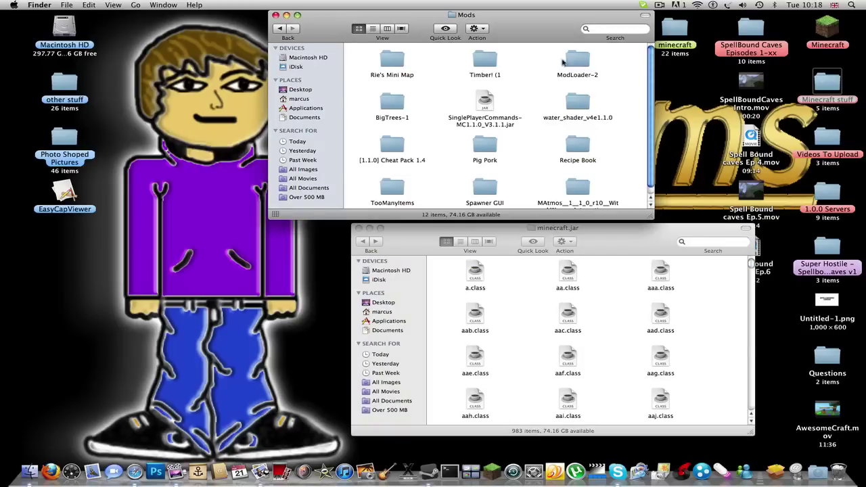
{"action": "double_click", "coordinate": [571, 61]}
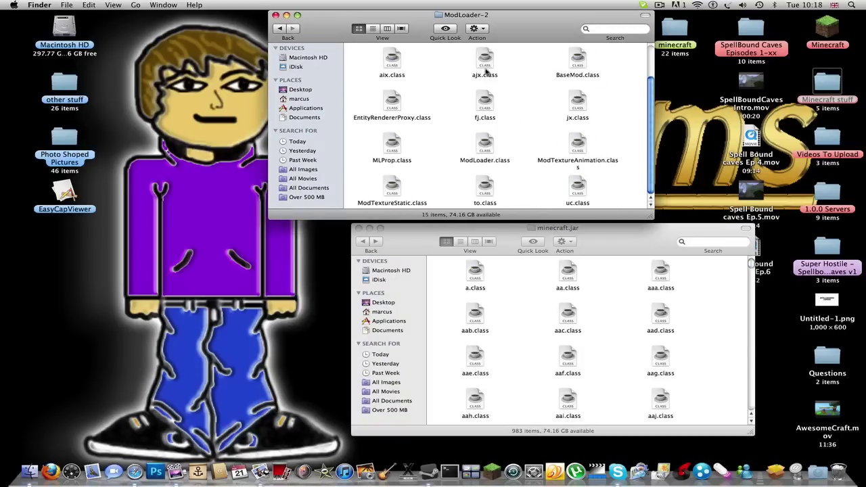
{"action": "scroll", "coordinate": [437, 109], "scroll_direction": "up", "scroll_amount": 2}
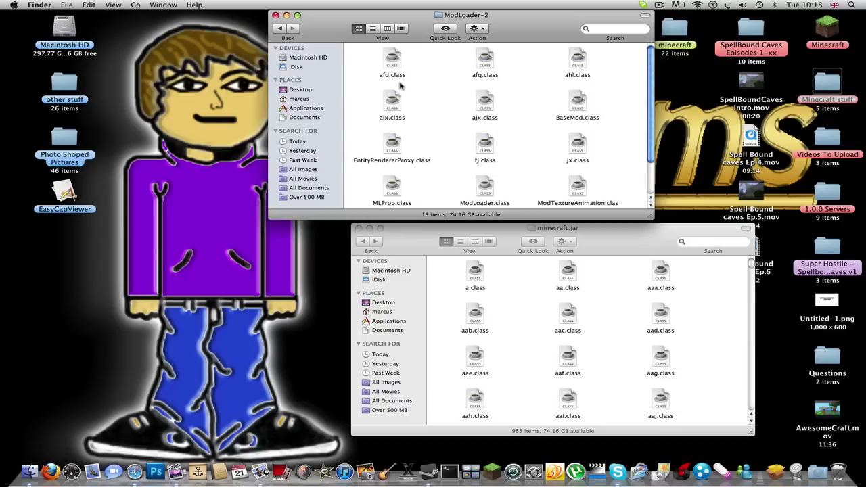
{"action": "key", "text": "super+a"}
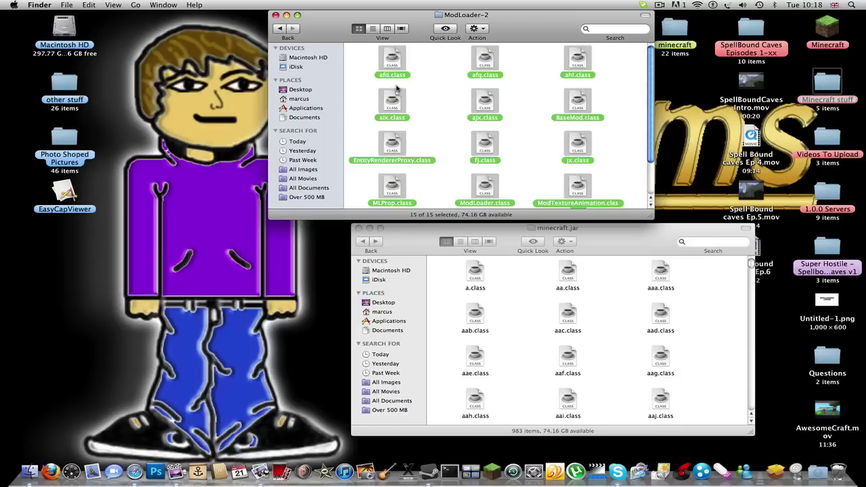
Step: Arrange the contents of the minecraft.jar folder by kind
{"action": "left_click", "coordinate": [518, 351]}
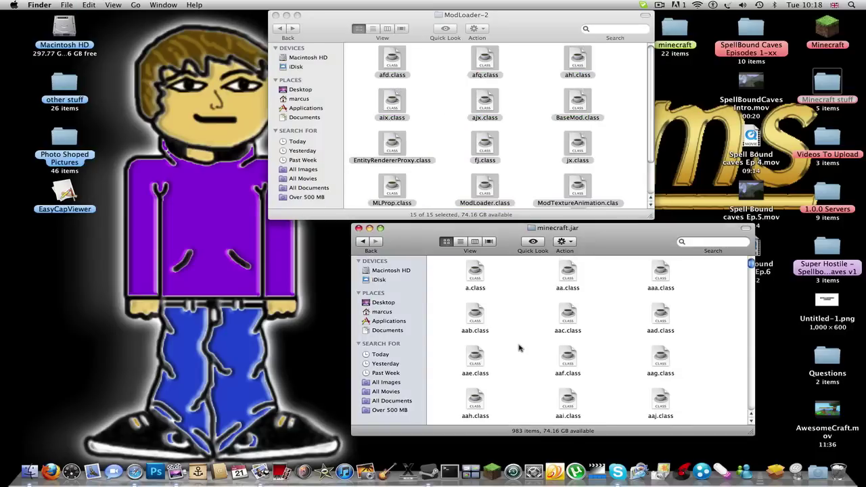
{"action": "scroll", "coordinate": [519, 348], "scroll_direction": "down", "scroll_amount": 15}
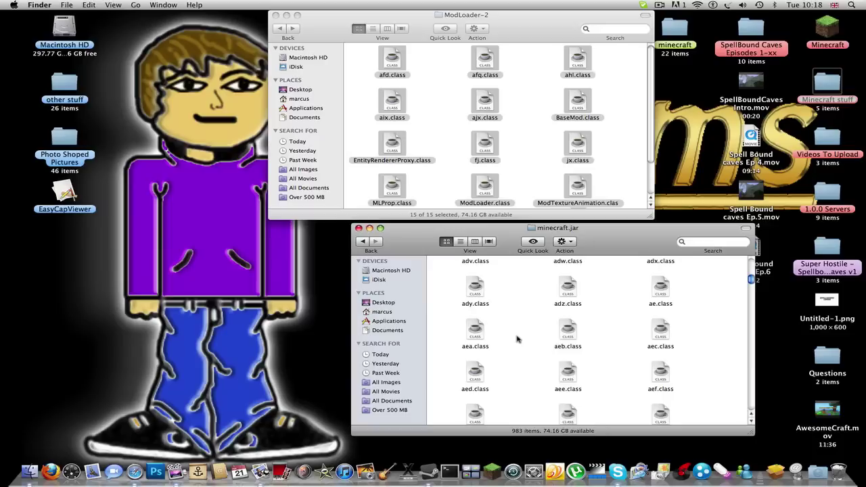
{"action": "right_click", "coordinate": [517, 339]}
{"action": "mouse_move", "coordinate": [557, 393]}
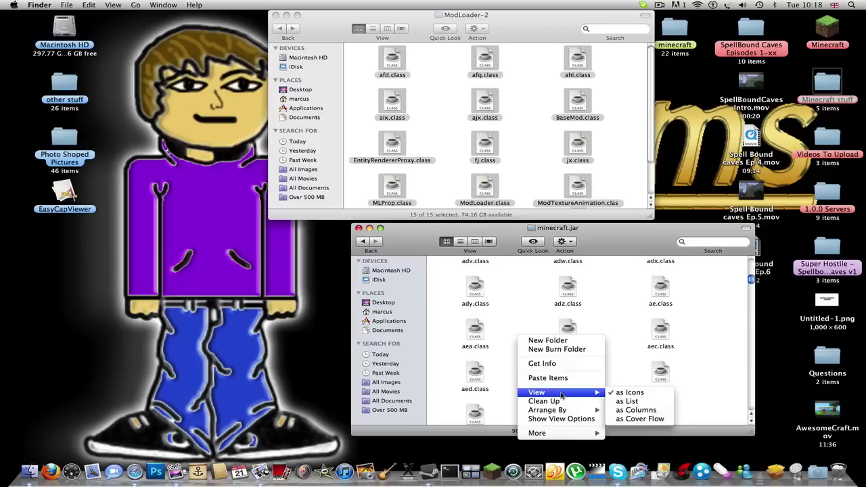
{"action": "mouse_move", "coordinate": [567, 410]}
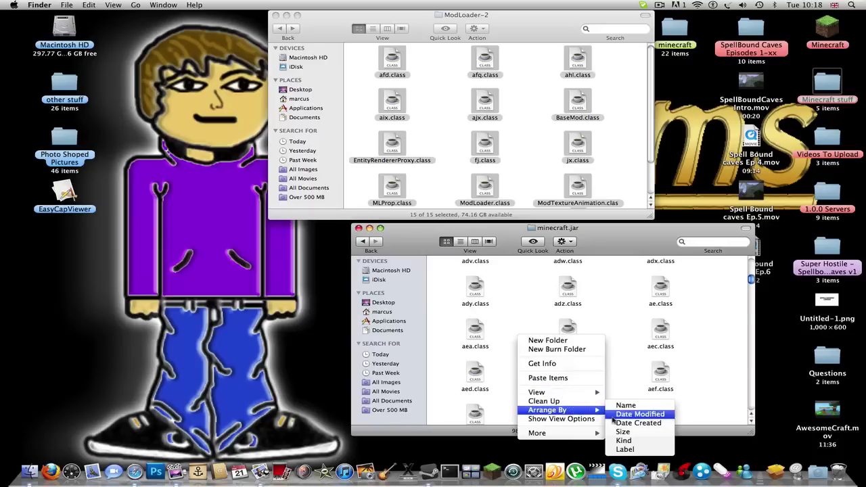
{"action": "left_click", "coordinate": [626, 440]}
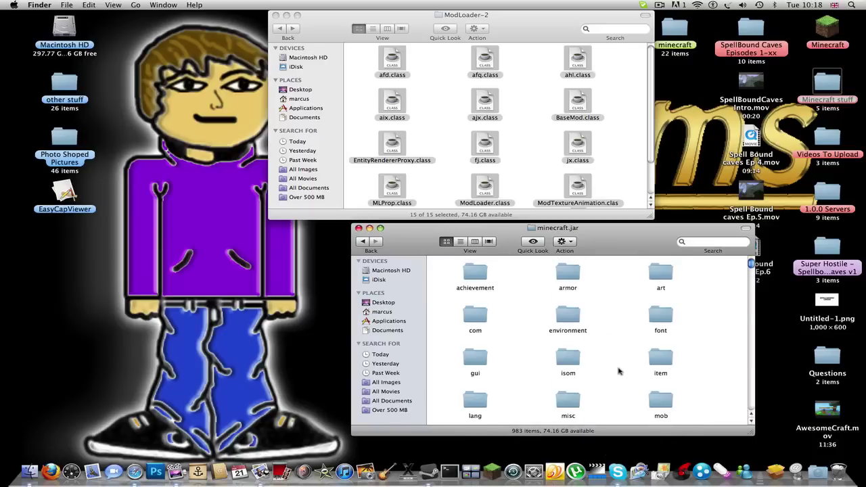
{"action": "scroll", "coordinate": [618, 371], "scroll_direction": "down", "scroll_amount": 2}
{"action": "scroll", "coordinate": [619, 372], "scroll_direction": "down", "scroll_amount": 1}
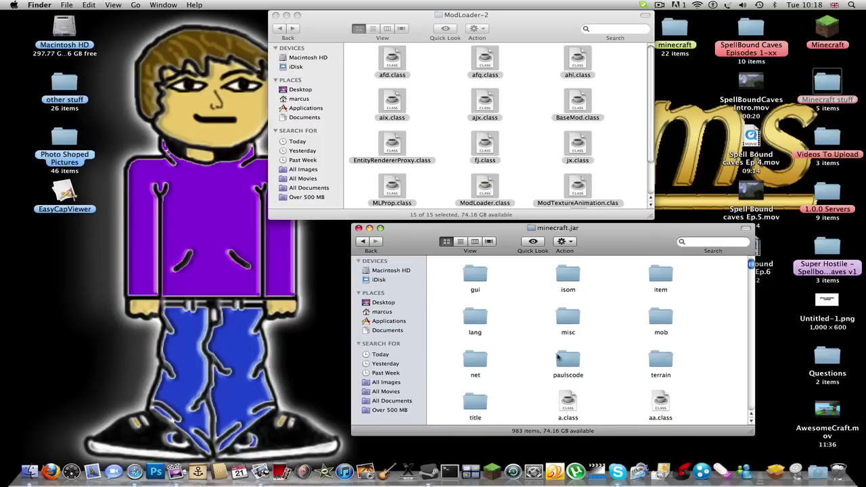
{"action": "scroll", "coordinate": [627, 349], "scroll_direction": "up", "scroll_amount": 3}
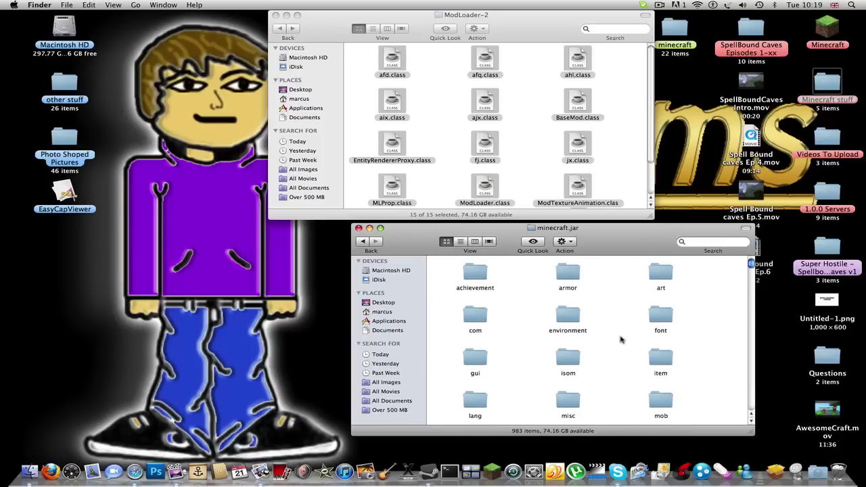
Step: Paste the ModLoader files into the minecraft.jar folder, replacing all existing items of the same name
{"action": "key", "text": "super+v"}
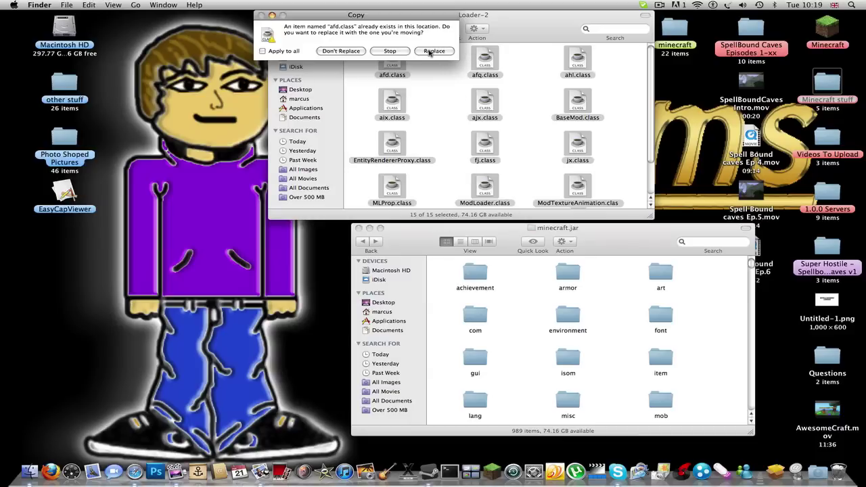
{"action": "left_click", "coordinate": [293, 53]}
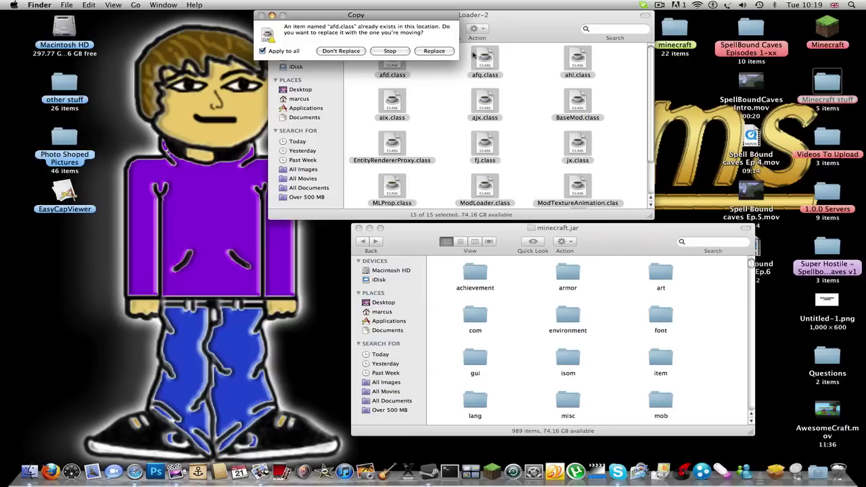
{"action": "left_click", "coordinate": [436, 52]}
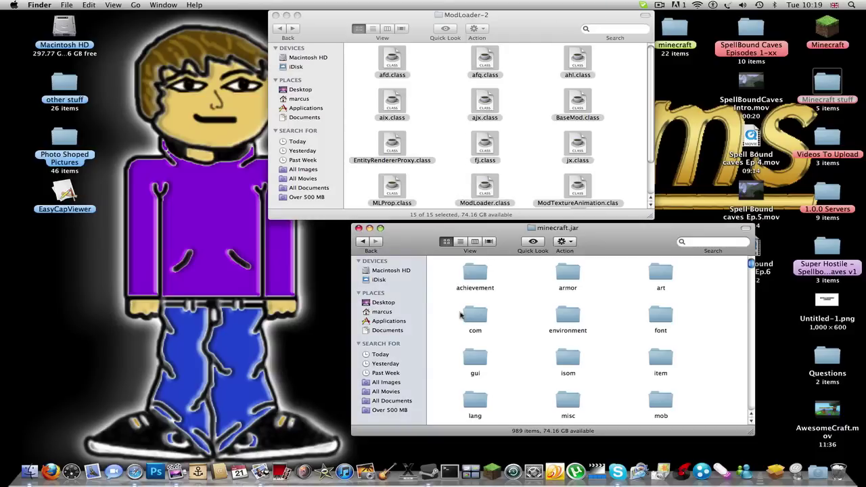
Step: Launch Minecraft, log in to check that the title screen loads, and close the game
{"action": "left_click", "coordinate": [493, 472]}
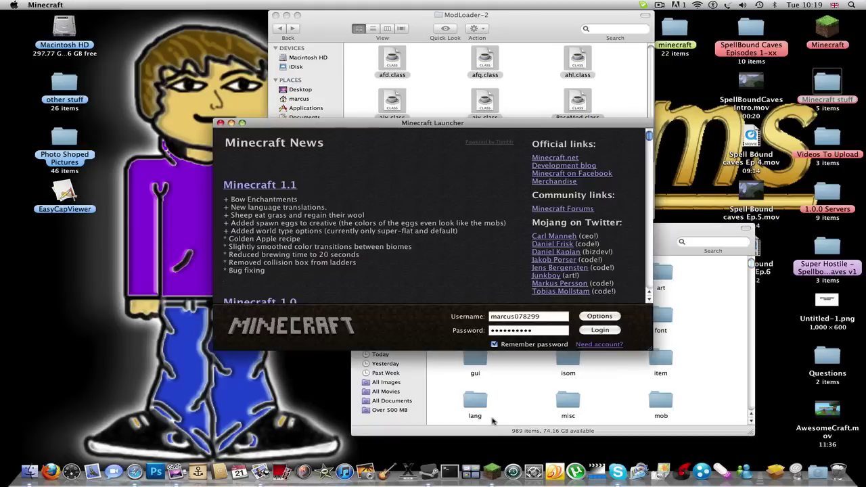
{"action": "left_click", "coordinate": [585, 330]}
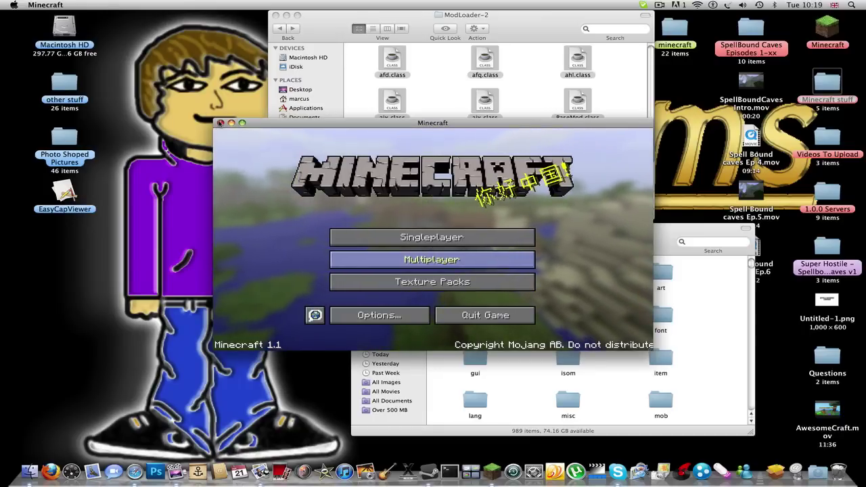
{"action": "left_click", "coordinate": [220, 123]}
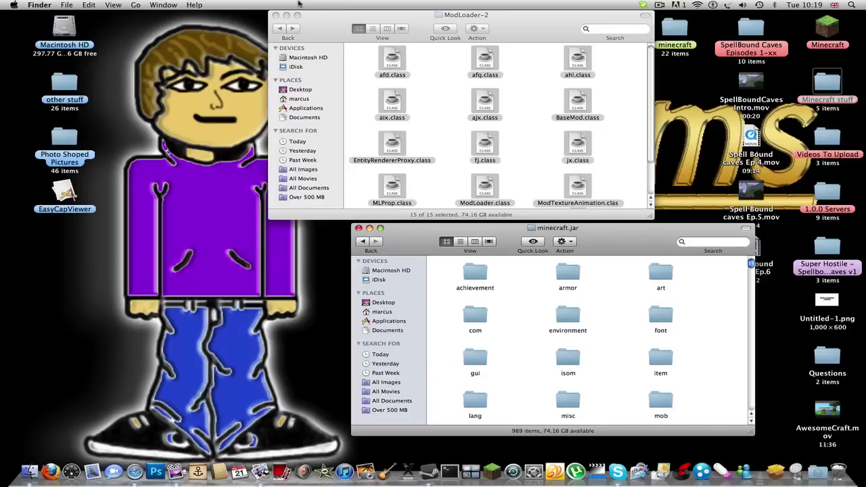
Step: Open the MAtmos__1__1_0_r10__WithWeaponInteractions folder from Mods and return the other Finder window to the main minecraft folder
{"action": "left_click", "coordinate": [279, 28]}
{"action": "left_click", "coordinate": [280, 27]}
{"action": "scroll", "coordinate": [541, 136], "scroll_direction": "down", "scroll_amount": 1}
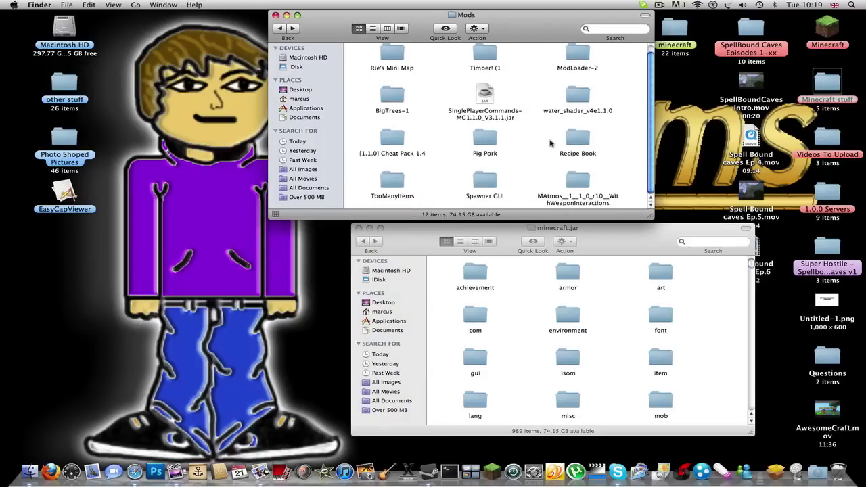
{"action": "double_click", "coordinate": [577, 179]}
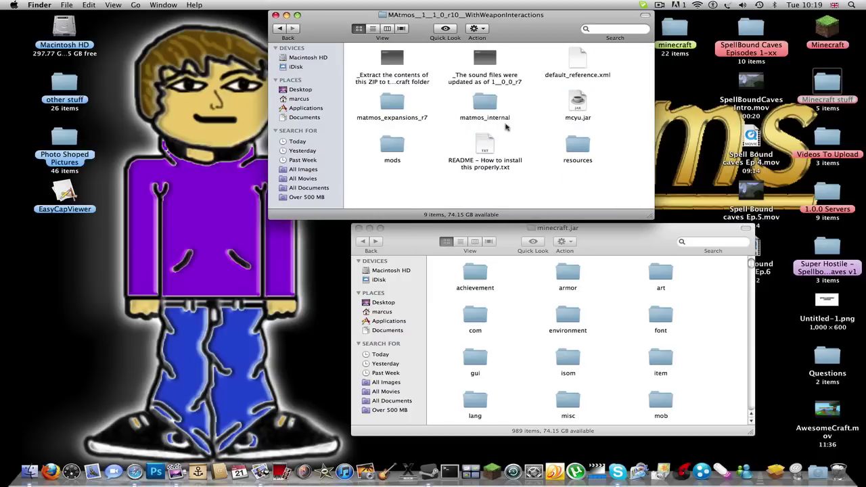
{"action": "left_click", "coordinate": [362, 243]}
{"action": "left_click", "coordinate": [362, 243]}
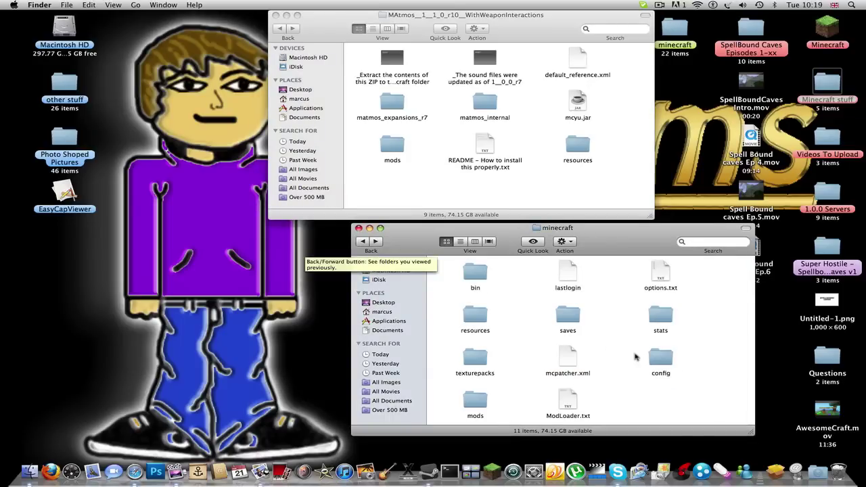
Step: Copy matmos_extras, matmos_hl and matmos_interactions from the mod's resources/newsound folder into Minecraft's resources/newsound folder
{"action": "double_click", "coordinate": [583, 140]}
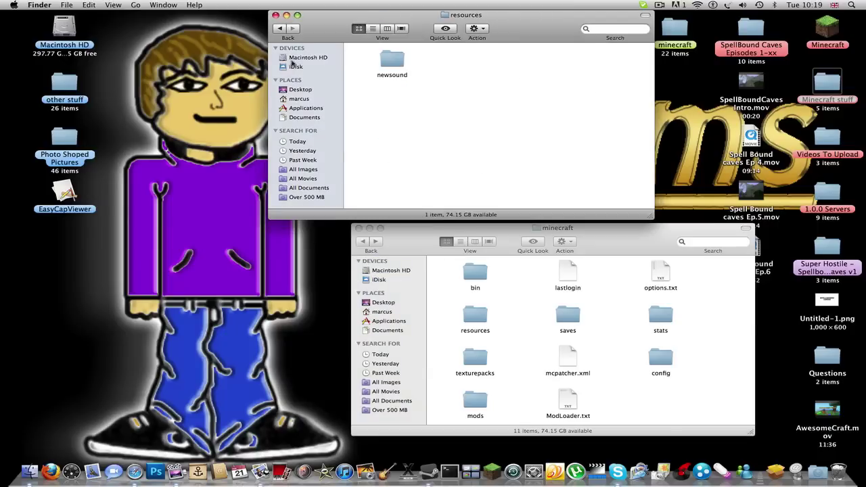
{"action": "double_click", "coordinate": [393, 59]}
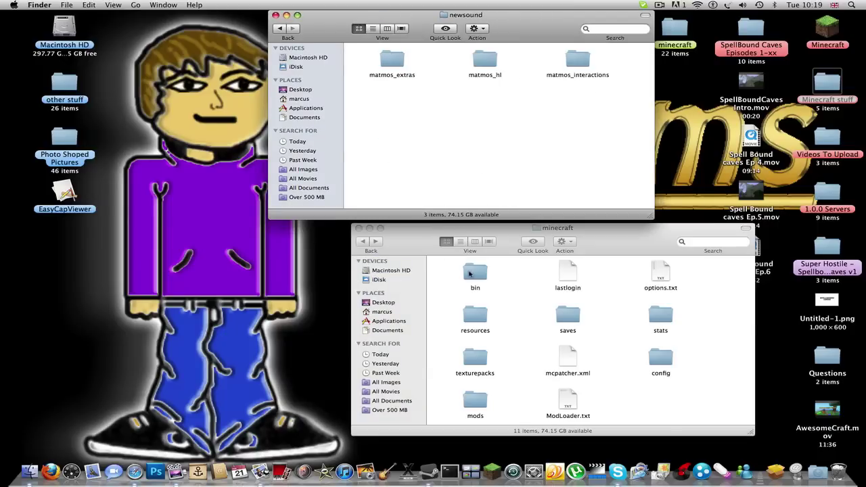
{"action": "left_click", "coordinate": [508, 311]}
{"action": "double_click", "coordinate": [481, 319]}
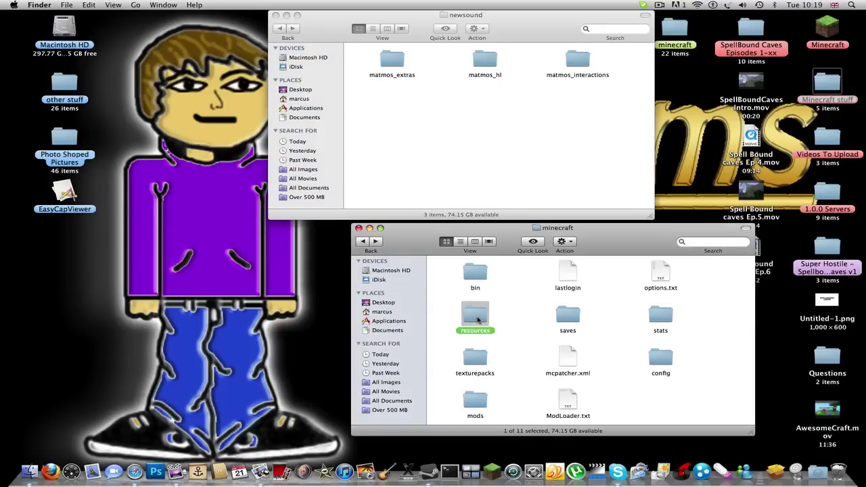
{"action": "double_click", "coordinate": [478, 278]}
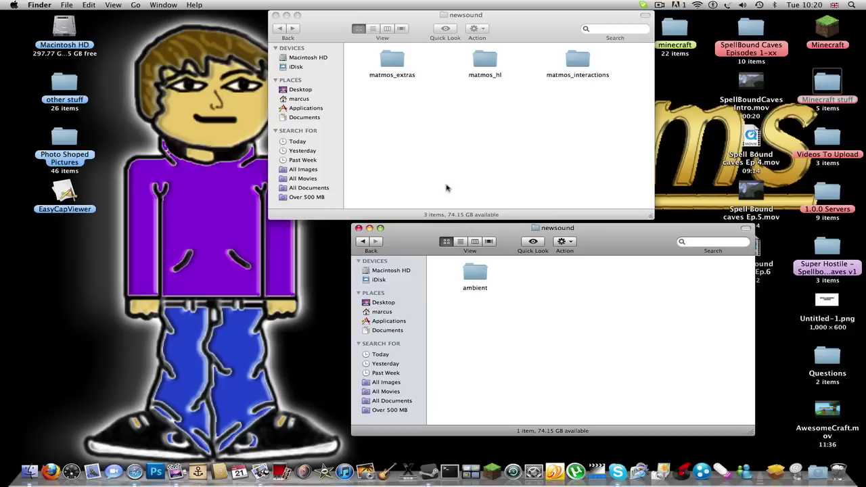
{"action": "left_click", "coordinate": [599, 93]}
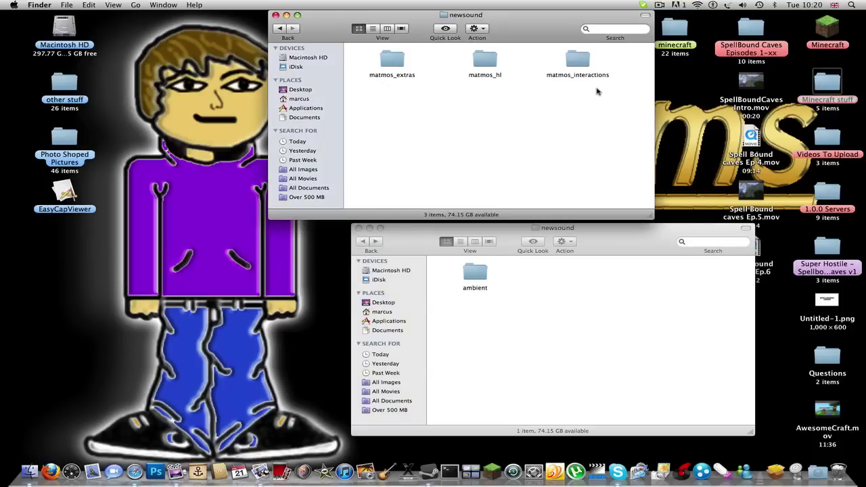
{"action": "key", "text": "super+a"}
{"action": "key", "text": "super+c"}
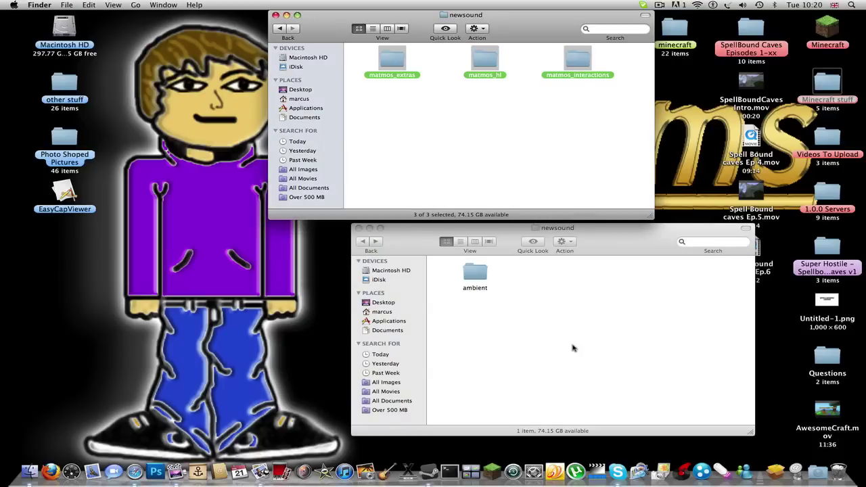
{"action": "left_click", "coordinate": [573, 348]}
{"action": "key", "text": "super+v"}
Step: Return one Finder window to the main MAtmos mod folder and the other to the main minecraft folder
{"action": "left_click", "coordinate": [279, 29]}
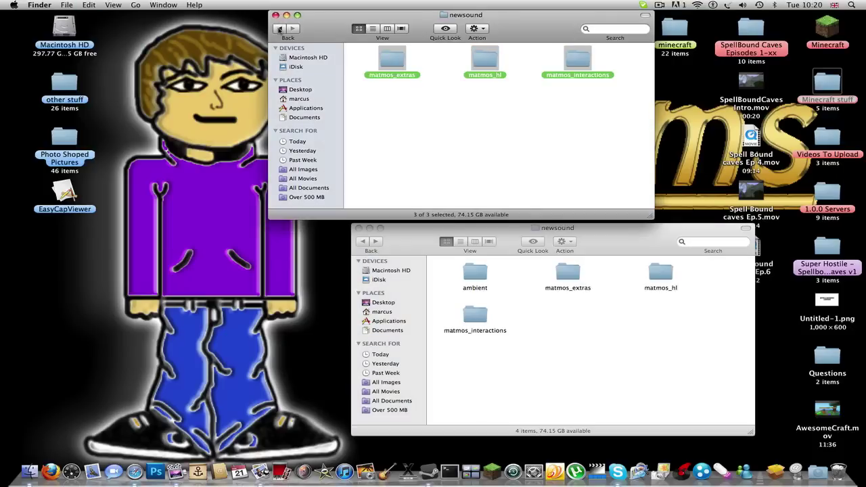
{"action": "left_click", "coordinate": [278, 29]}
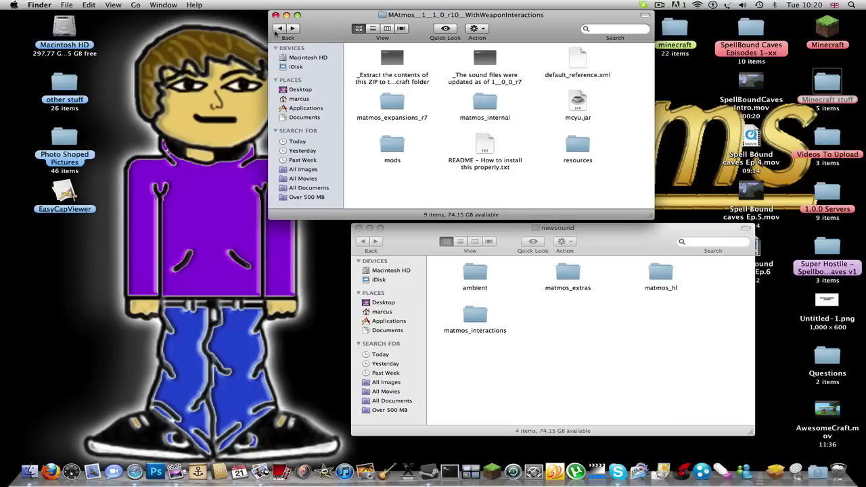
{"action": "left_click", "coordinate": [361, 242]}
{"action": "left_click", "coordinate": [360, 243]}
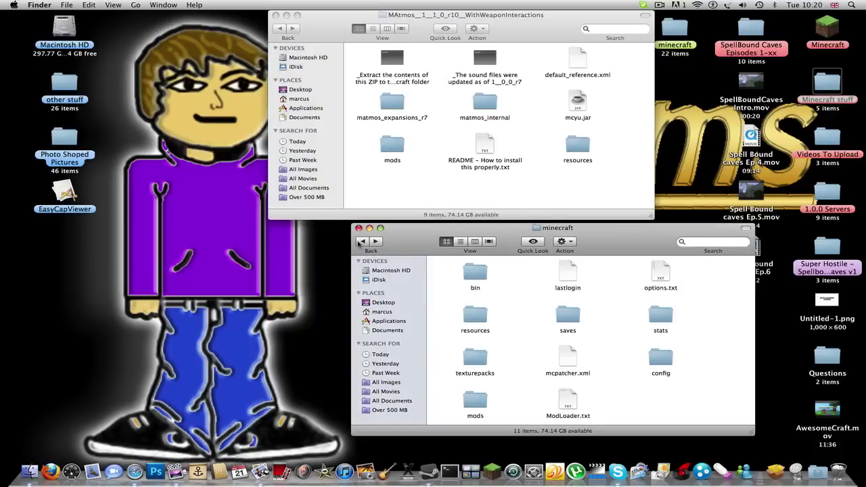
Step: Copy MAtmos_packaged.zip from the mod's mods folder into Minecraft's mods folder, and return both Finder windows to their parent folders
{"action": "double_click", "coordinate": [402, 157]}
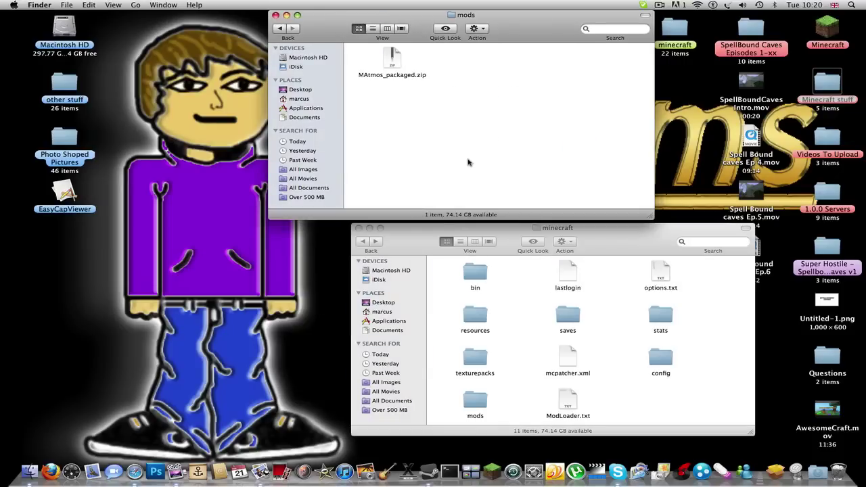
{"action": "double_click", "coordinate": [477, 403]}
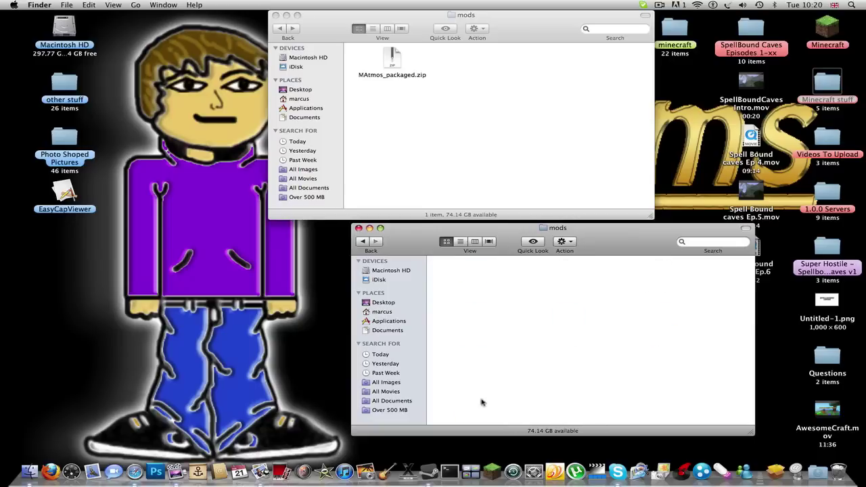
{"action": "left_click", "coordinate": [398, 62]}
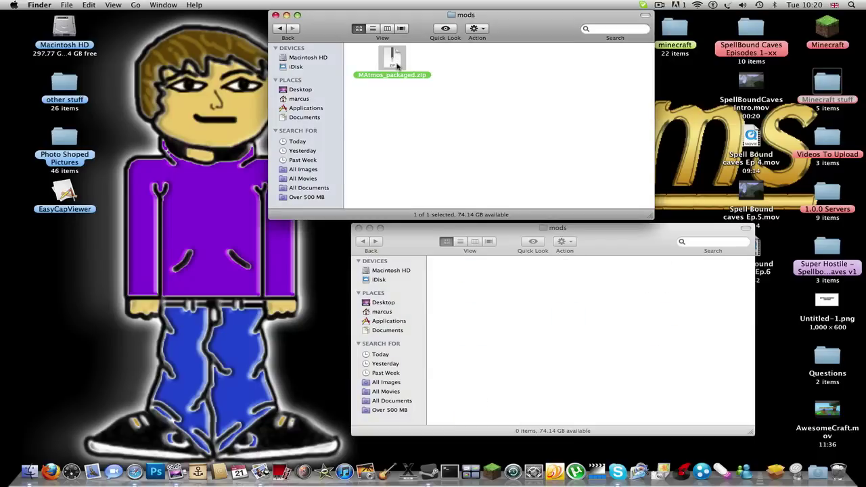
{"action": "left_click_drag", "start_coordinate": [398, 65], "coordinate": [496, 372]}
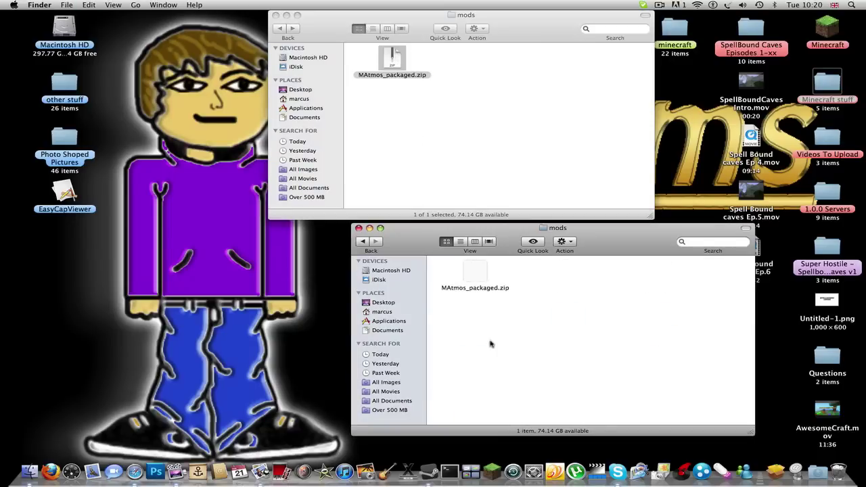
{"action": "left_click", "coordinate": [280, 30]}
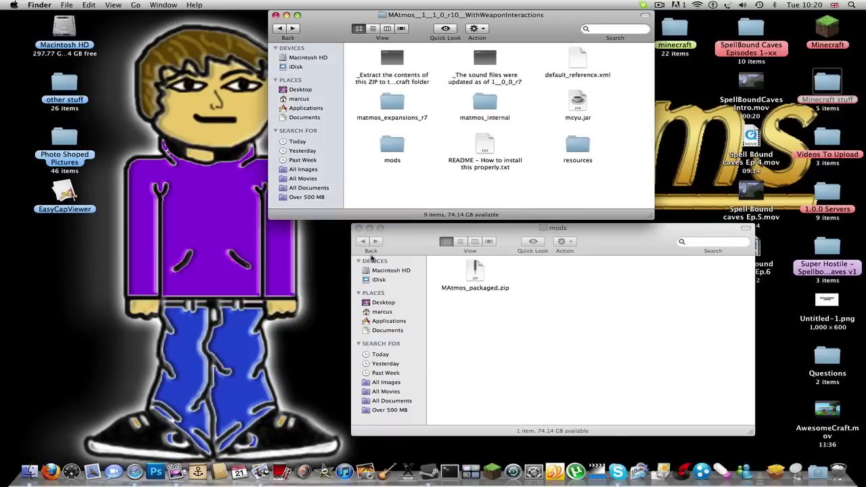
{"action": "left_click", "coordinate": [365, 243]}
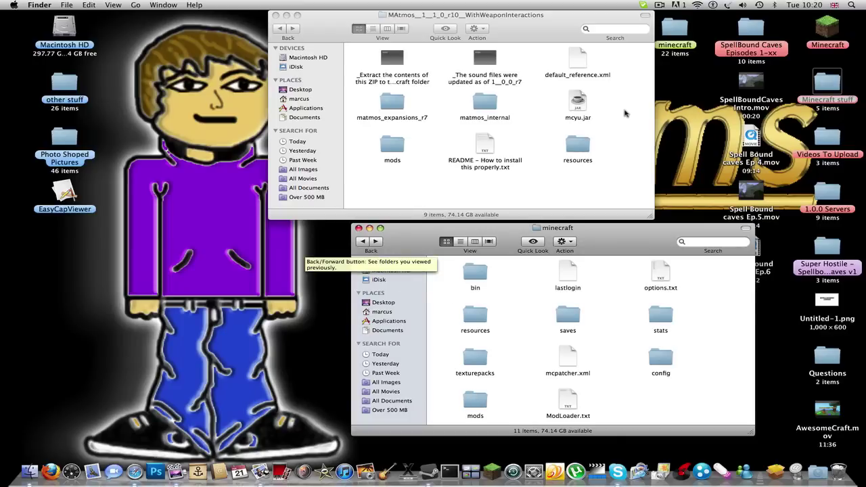
{"action": "left_click_drag", "start_coordinate": [625, 114], "coordinate": [396, 66]}
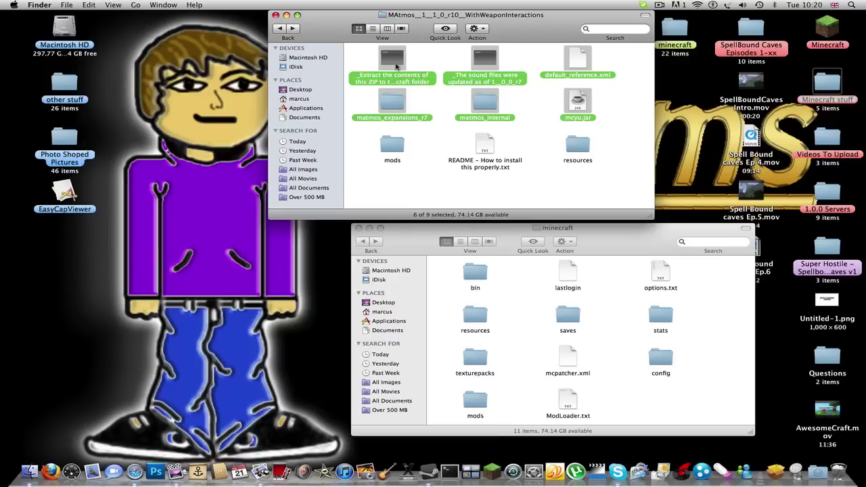
{"action": "left_click", "coordinate": [506, 301]}
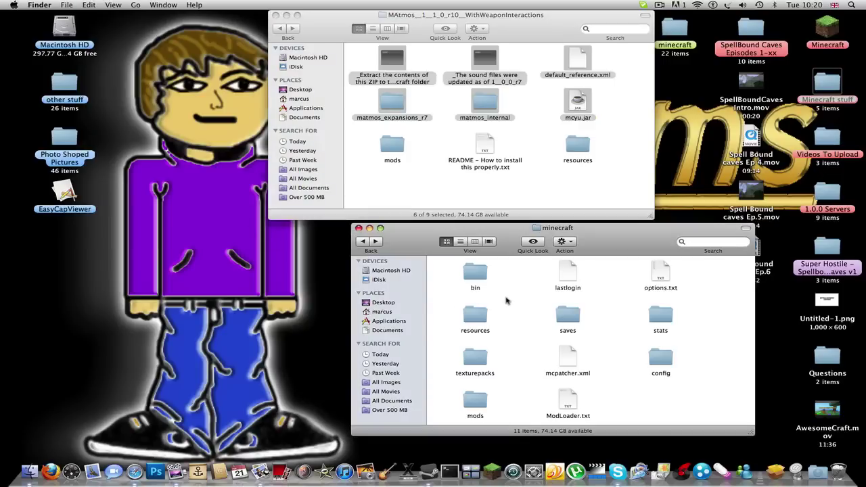
{"action": "double_click", "coordinate": [475, 275]}
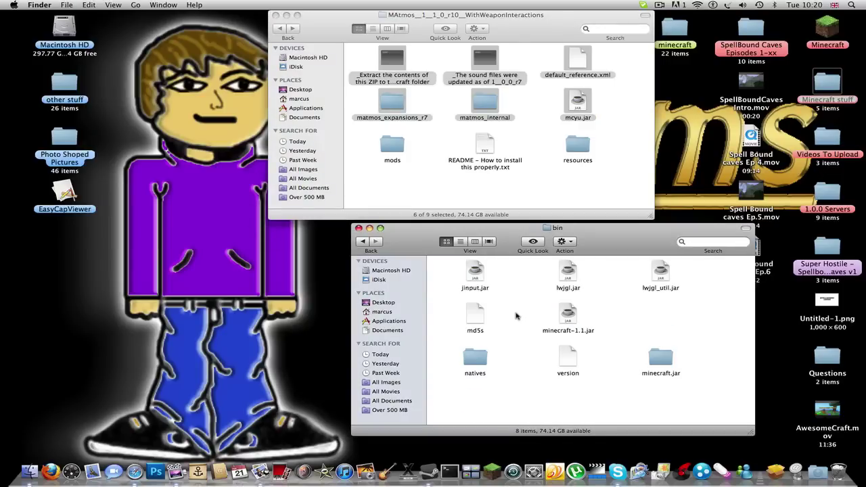
{"action": "left_click", "coordinate": [363, 242]}
{"action": "left_click", "coordinate": [425, 151]}
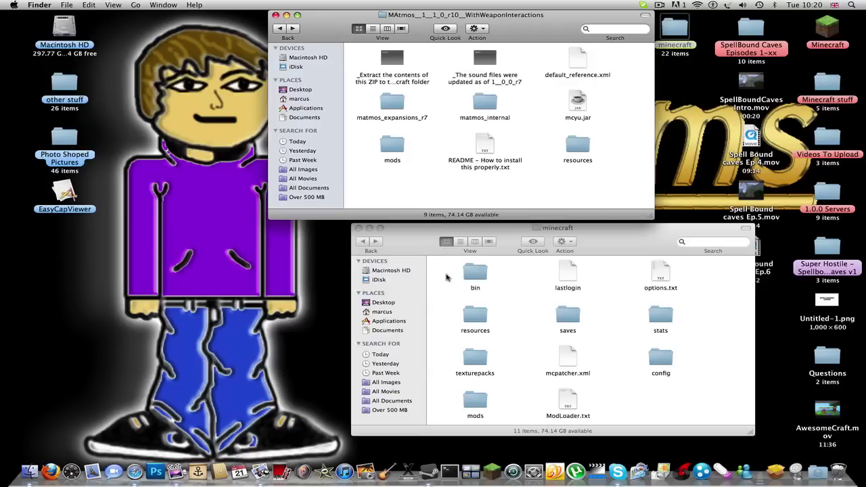
{"action": "left_click", "coordinate": [448, 278]}
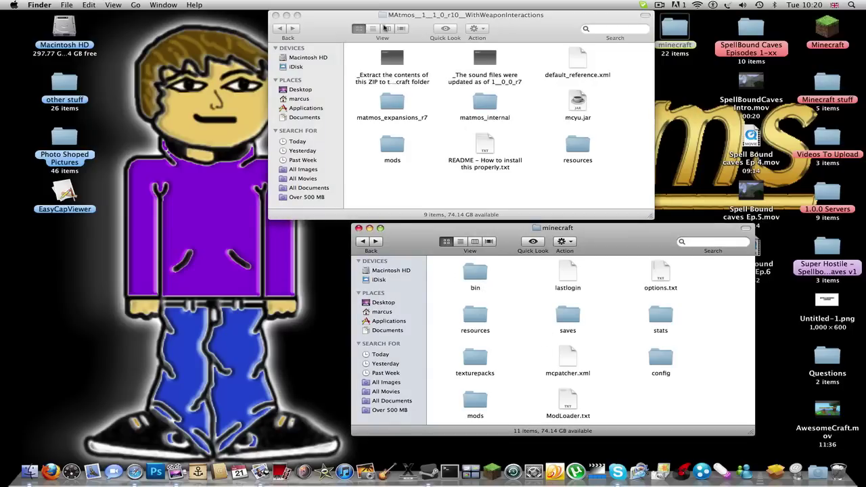
Step: Copy default_reference.xml, matmos_expansions_r7, matmos_internal, mcyu.jar and the two underscore-prefixed note files from the MAtmos folder into the main minecraft folder
{"action": "left_click", "coordinate": [420, 105]}
{"action": "left_click_drag", "start_coordinate": [599, 108], "coordinate": [363, 56]}
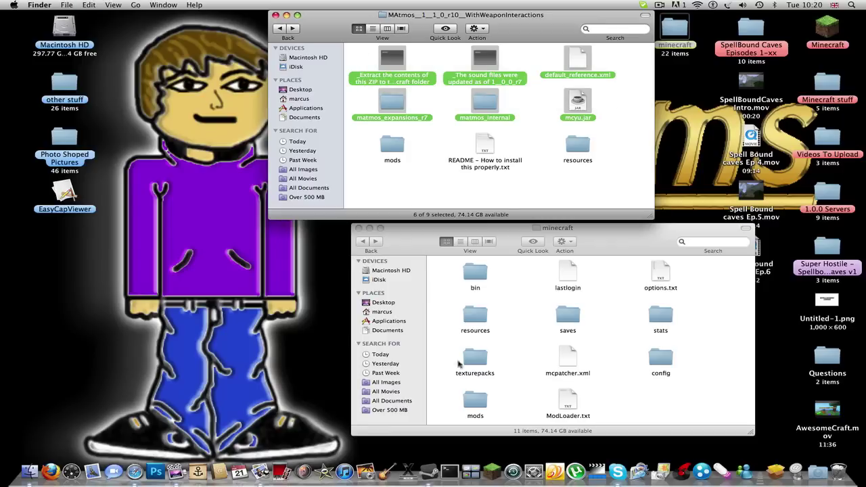
{"action": "left_click_drag", "start_coordinate": [520, 332], "coordinate": [520, 332]}
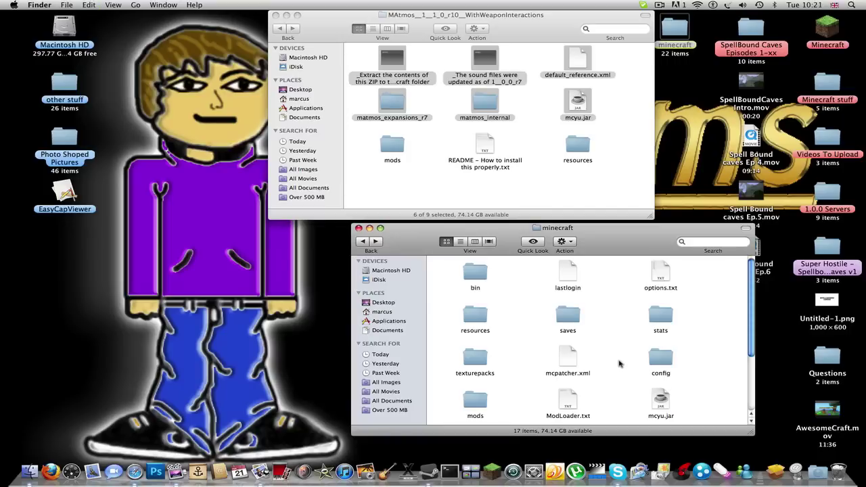
{"action": "scroll", "coordinate": [616, 363], "scroll_direction": "down", "scroll_amount": 3}
{"action": "scroll", "coordinate": [616, 366], "scroll_direction": "up", "scroll_amount": 3}
{"action": "scroll", "coordinate": [474, 364], "scroll_direction": "down", "scroll_amount": 3}
{"action": "scroll", "coordinate": [474, 364], "scroll_direction": "up", "scroll_amount": 3}
Step: Open Minecraft, show the world full screen and break a snow-covered block to test the mod
{"action": "left_click", "coordinate": [493, 473]}
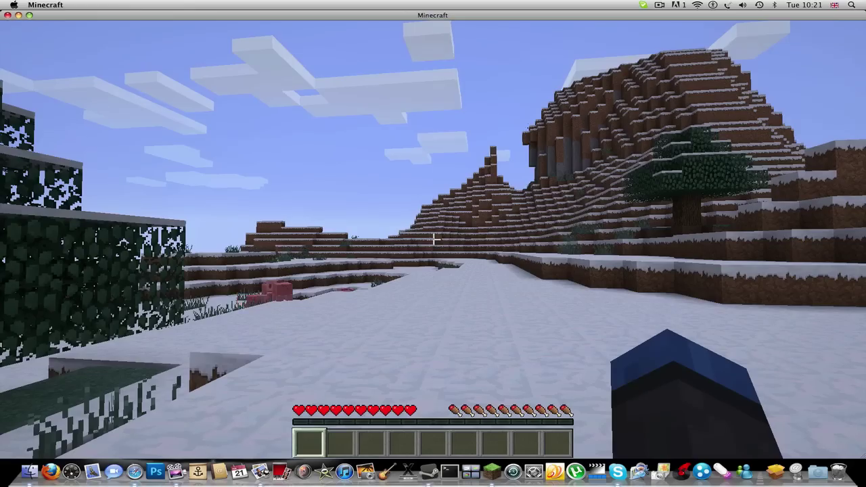
{"action": "key", "text": "F11"}
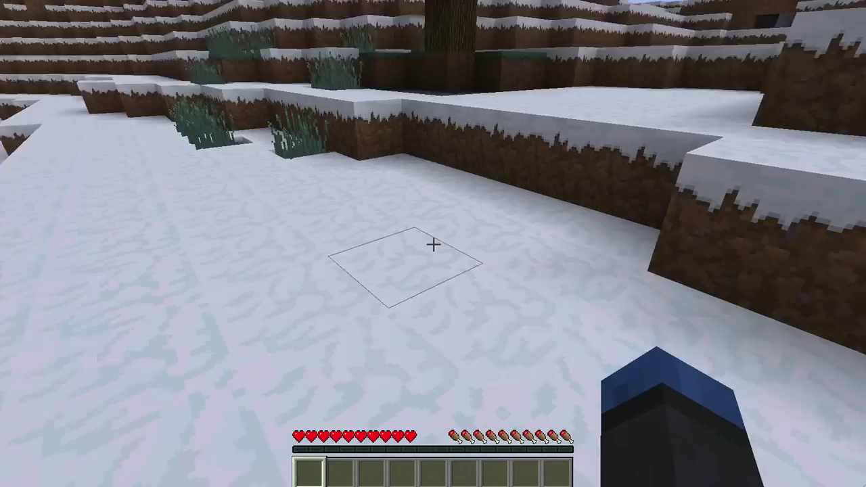
{"action": "left_click", "coordinate": [434, 245]}
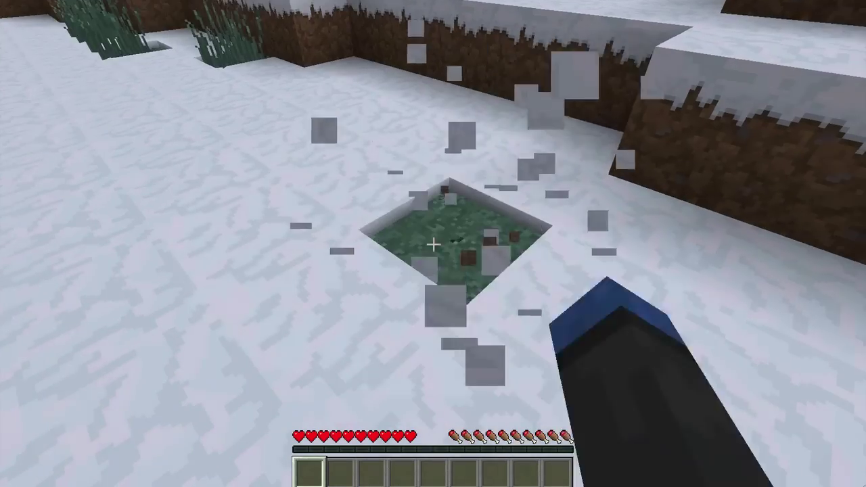